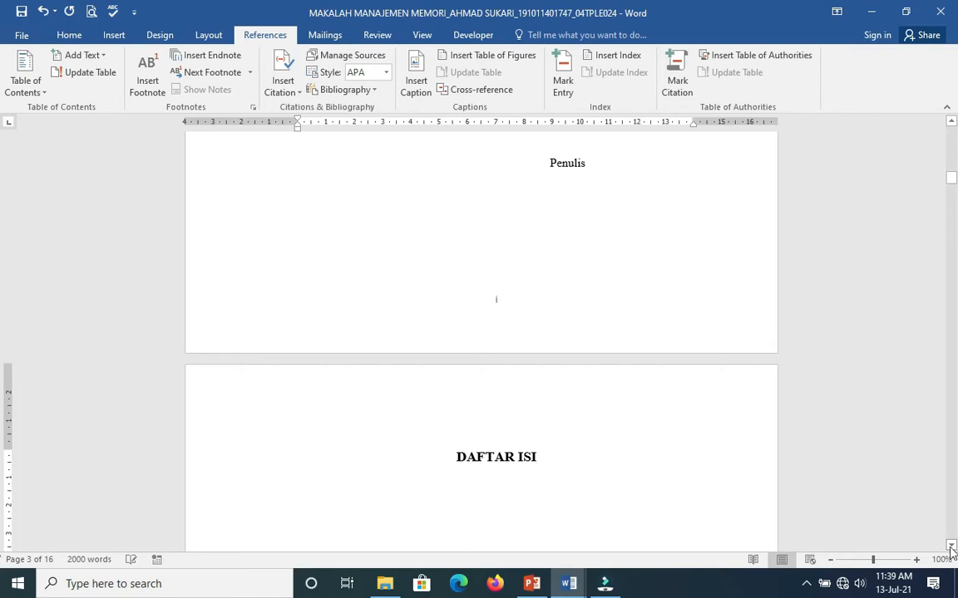
- Restore the deleted table of contents under DAFTAR ISI, review its entries, and remove it again
scroll(953, 549, "down", 5)
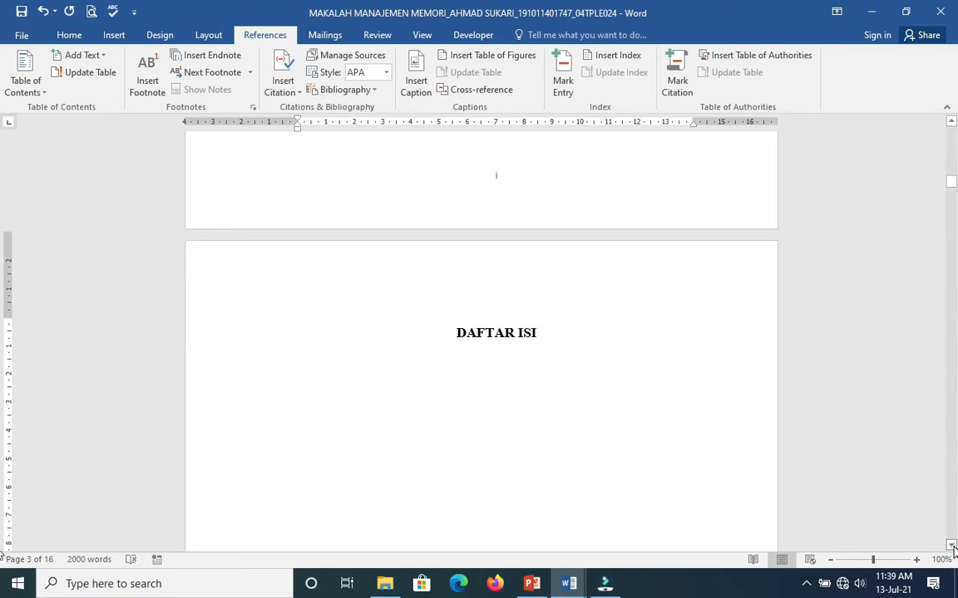
scroll(953, 549, "down", 1)
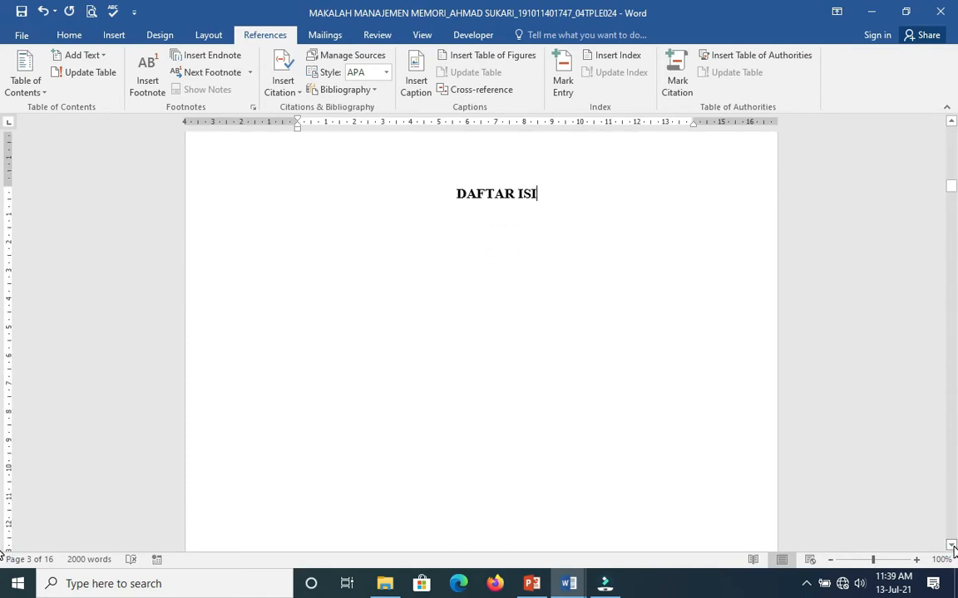
key("ctrl+z")
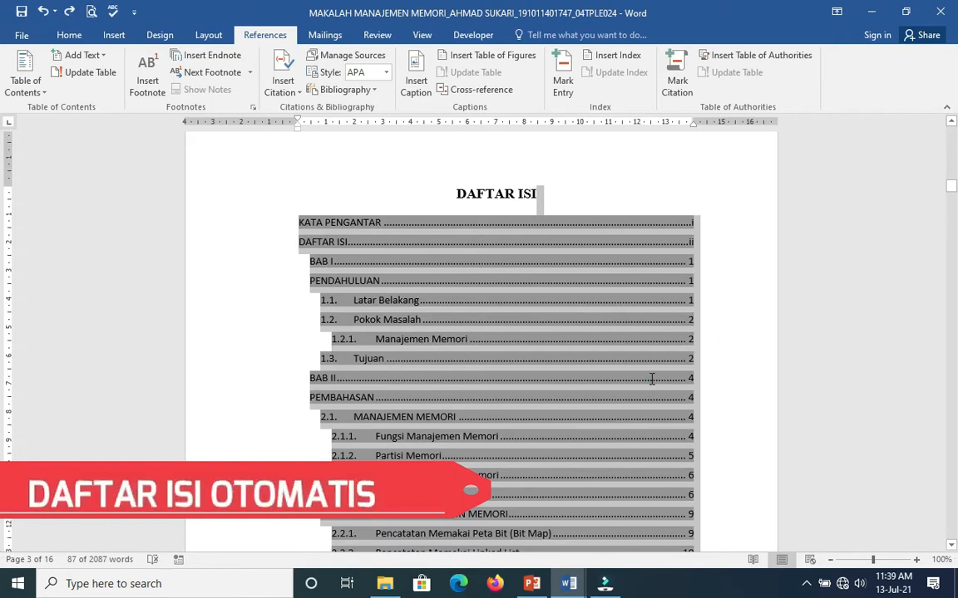
left_click(652, 379)
scroll(723, 353, "down", 7)
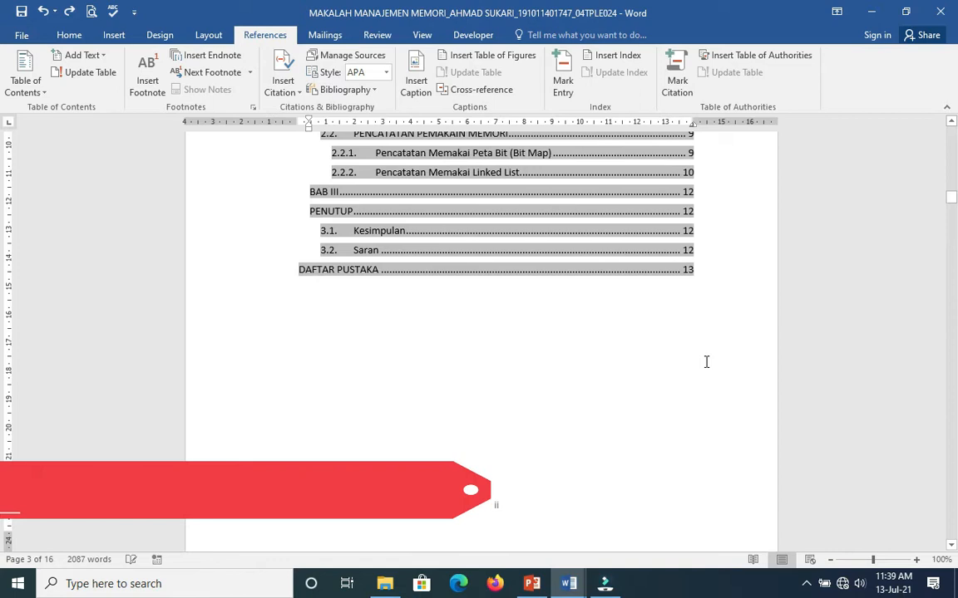
scroll(929, 220, "up", 3)
left_click_drag(953, 203, 950, 191)
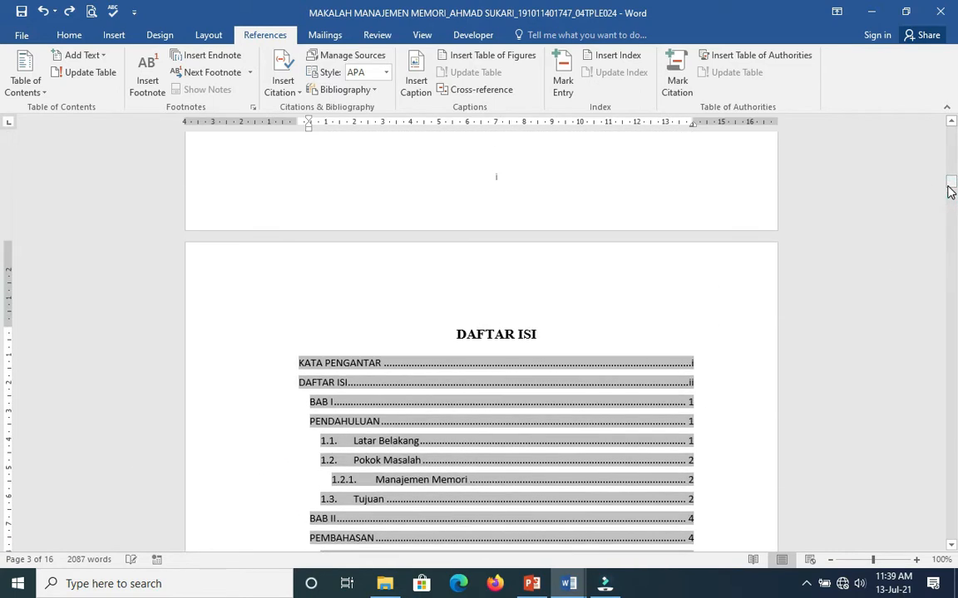
key("ctrl+z")
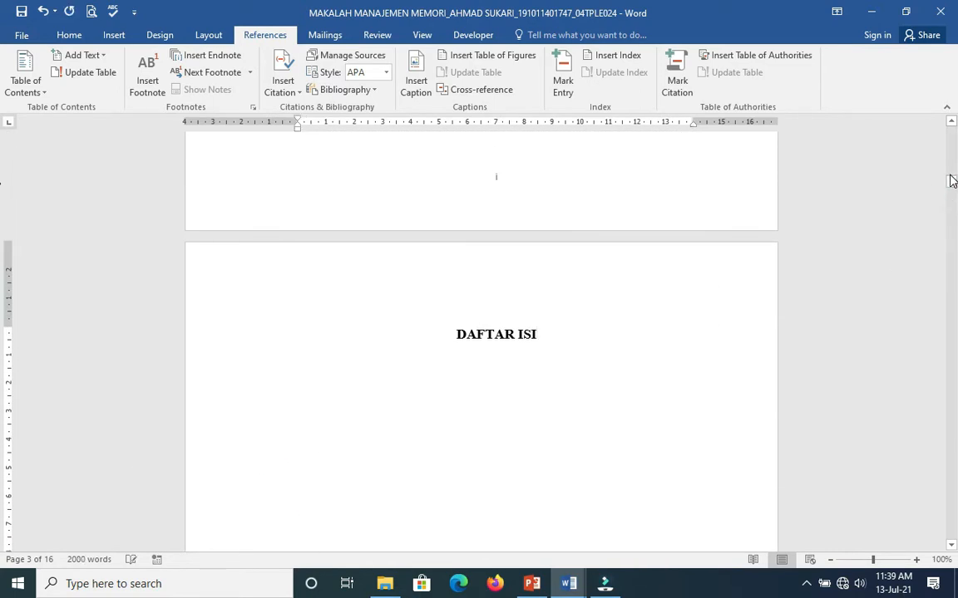
- Confirm "Heading 1,KATA PENGANTAR DAN DAFTAR ISI" as the KATA PENGANTAR title's style name and check the DAFTAR ISI title's style
left_click_drag(948, 177, 950, 154)
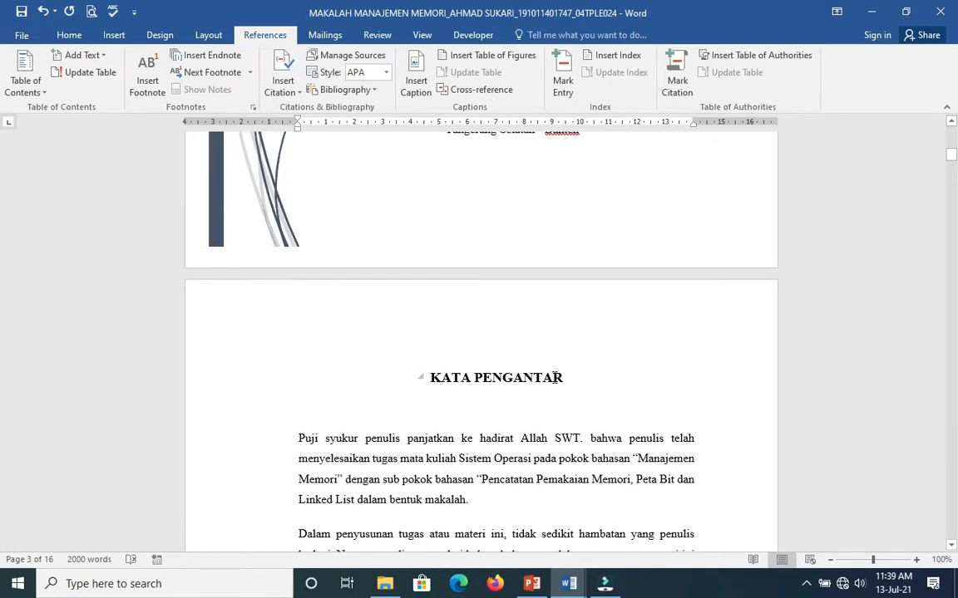
left_click_drag(566, 378, 428, 379)
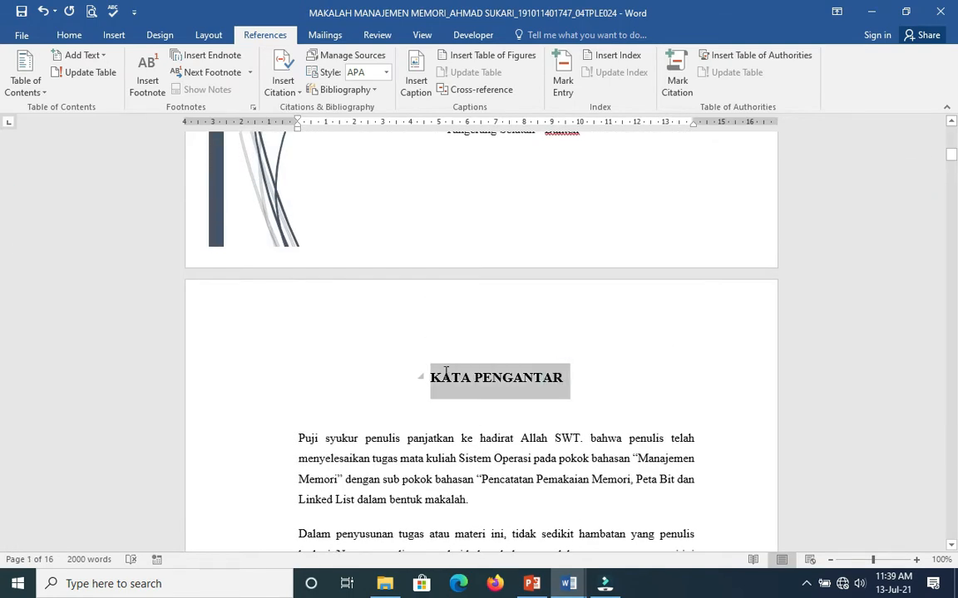
left_click(69, 35)
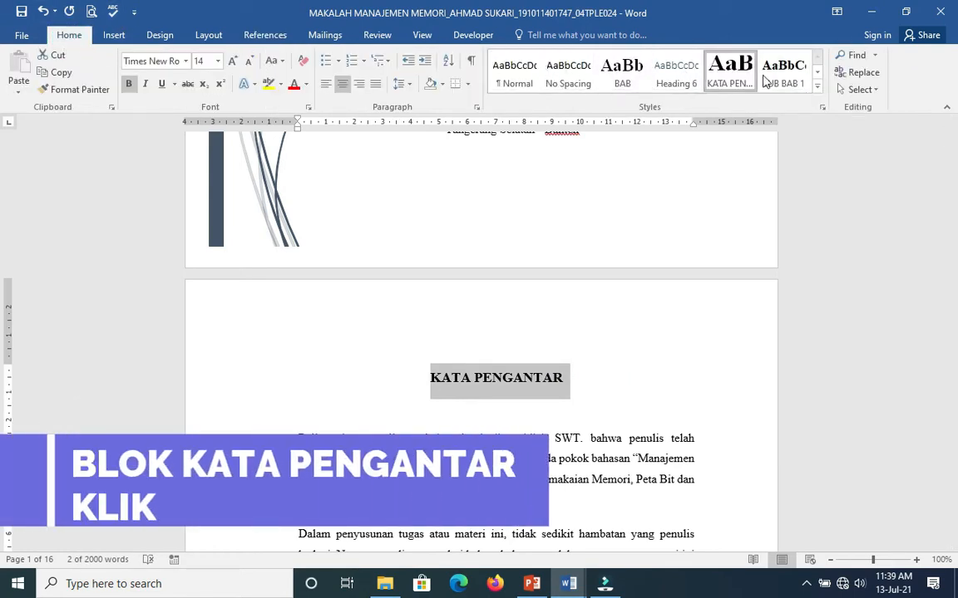
left_click(817, 86)
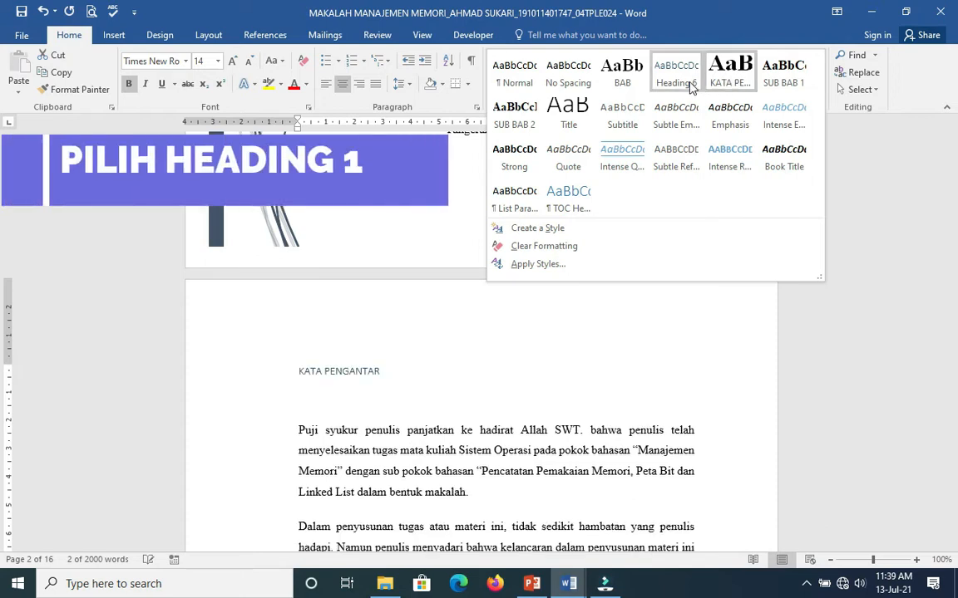
right_click(734, 86)
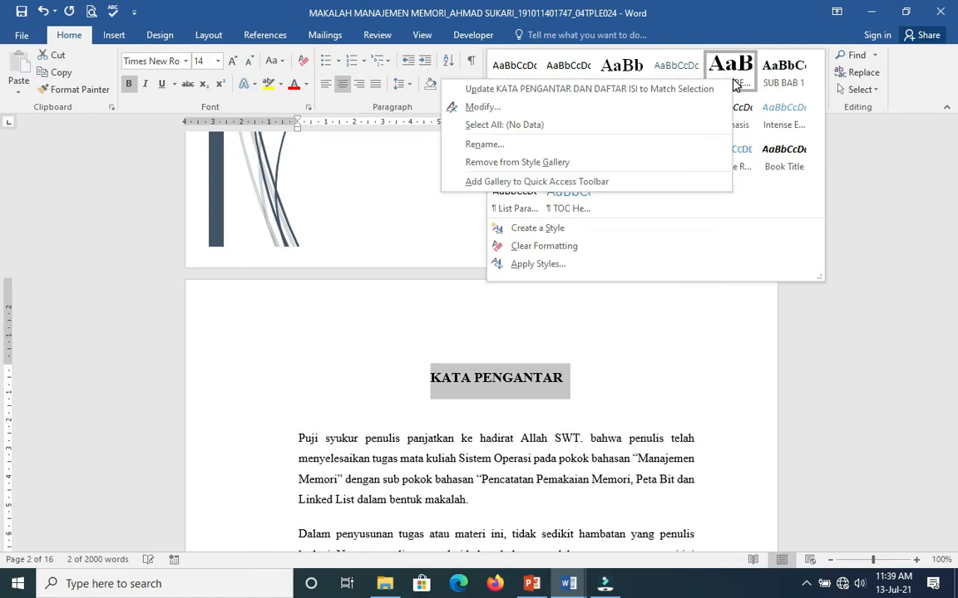
left_click(529, 146)
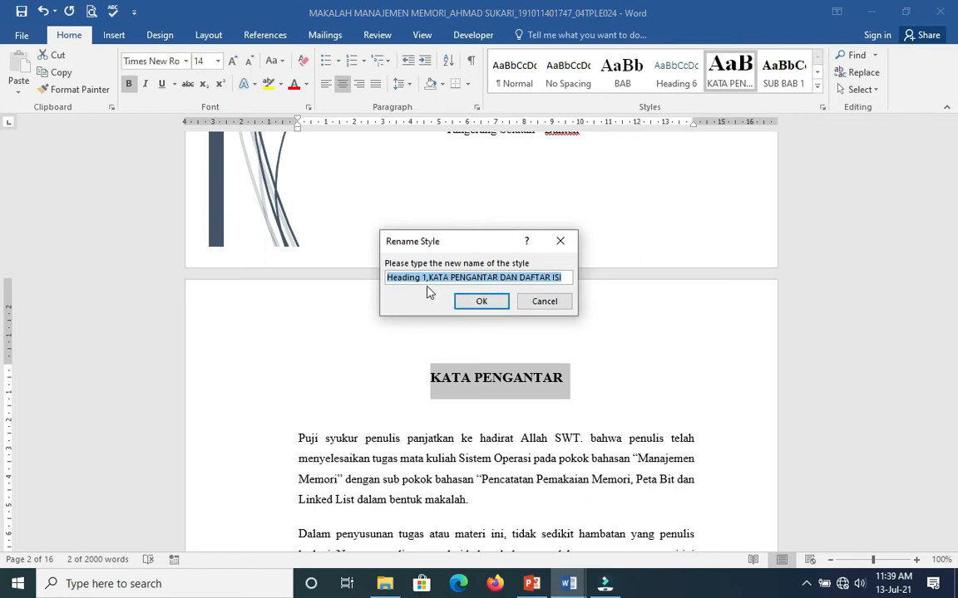
left_click(480, 302)
left_click_drag(949, 161, 950, 184)
left_click_drag(545, 233, 456, 237)
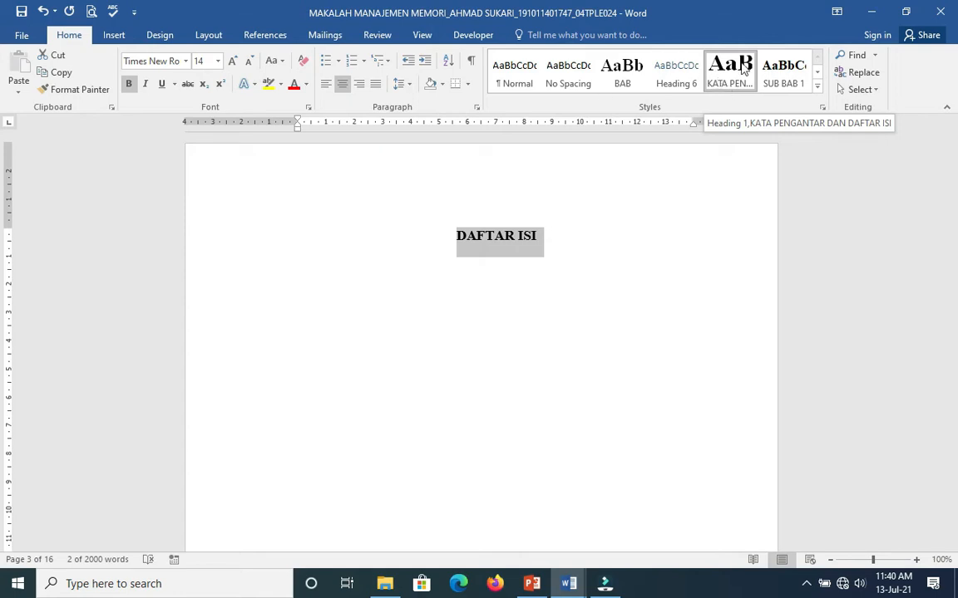
- Select the BAB I PENDAHULUAN chapter title and confirm its style name as "Heading 2,BAB"
scroll(660, 277, "down", 5)
scroll(645, 290, "down", 5)
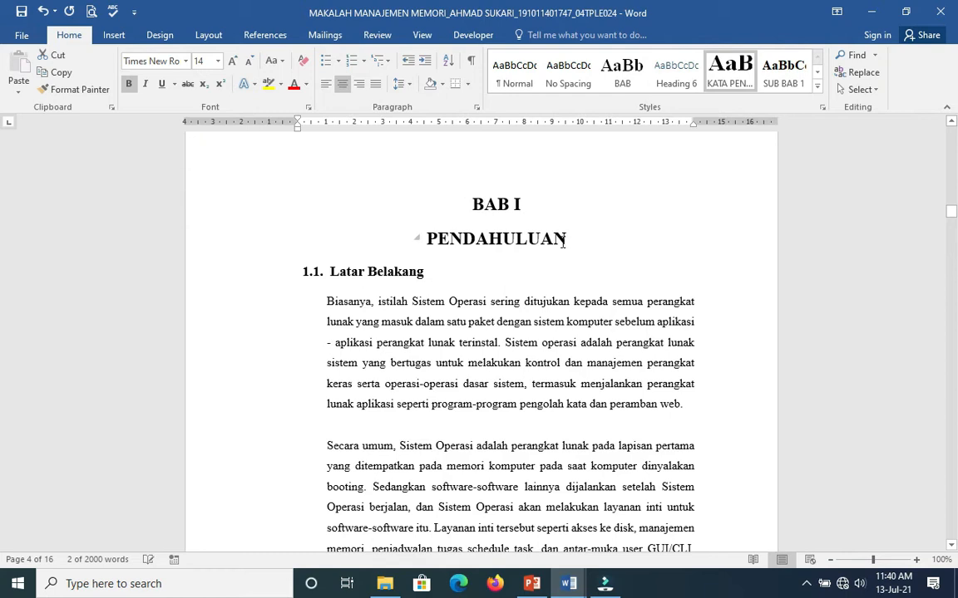
left_click_drag(564, 240, 471, 202)
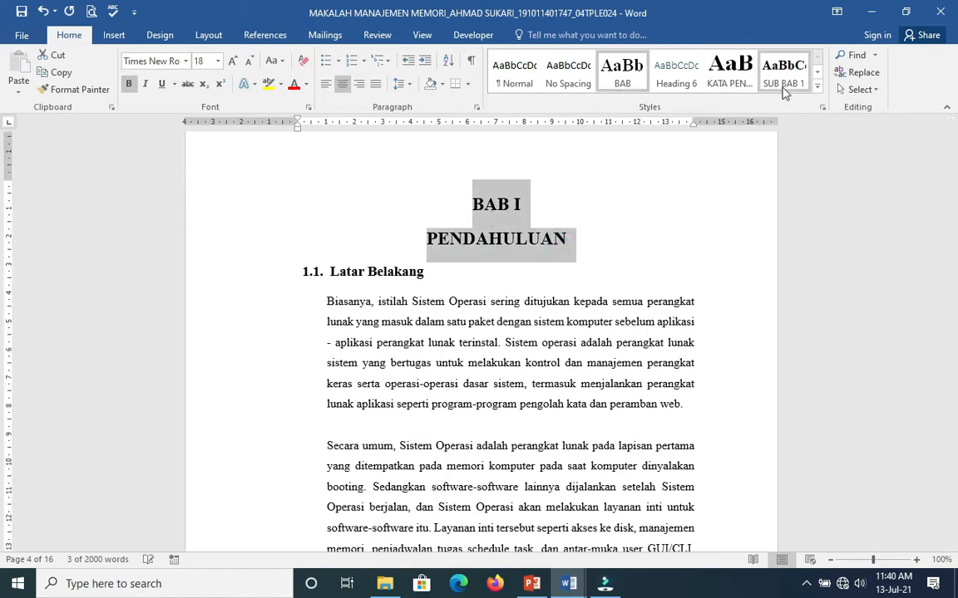
left_click(816, 90)
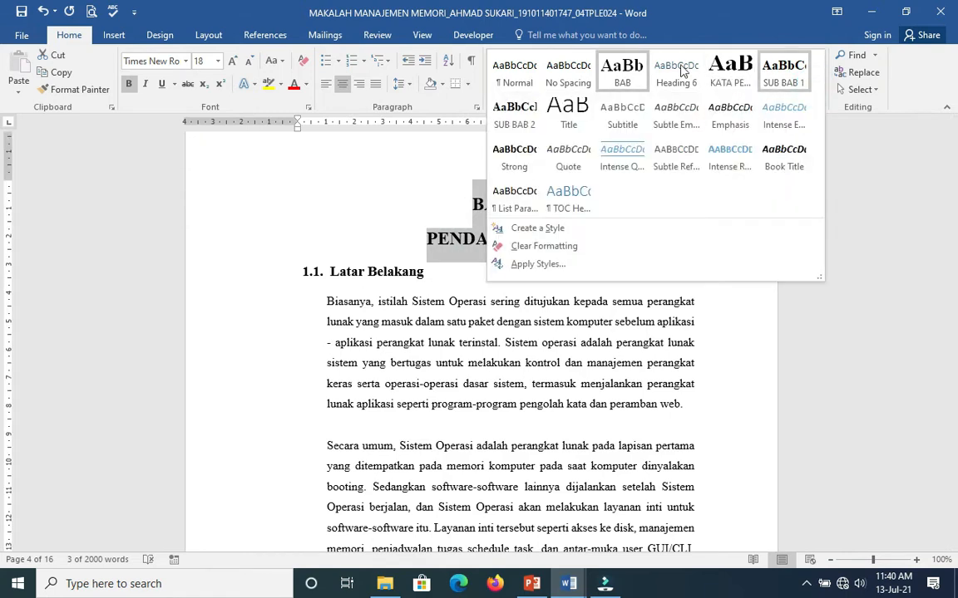
right_click(634, 77)
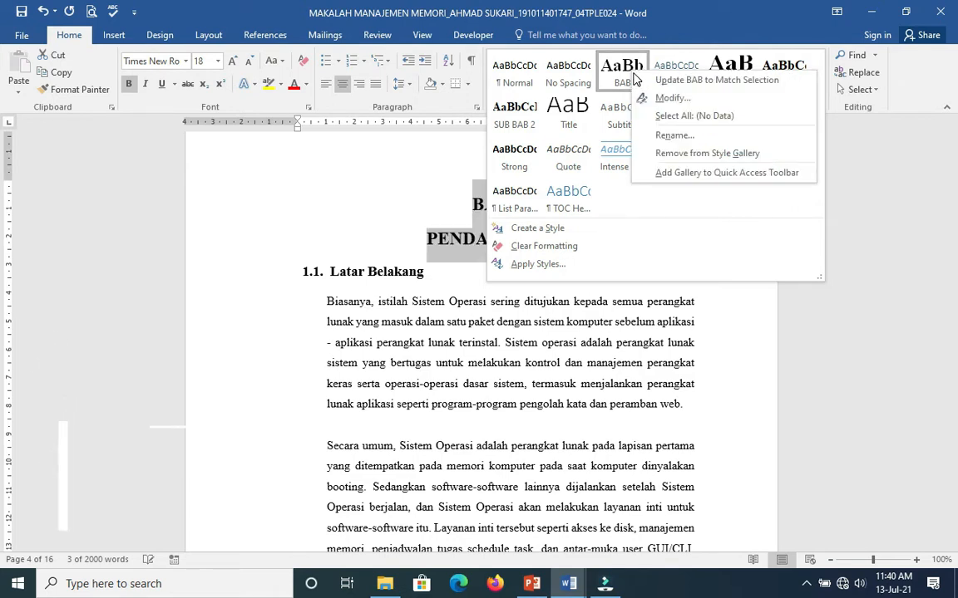
left_click(677, 136)
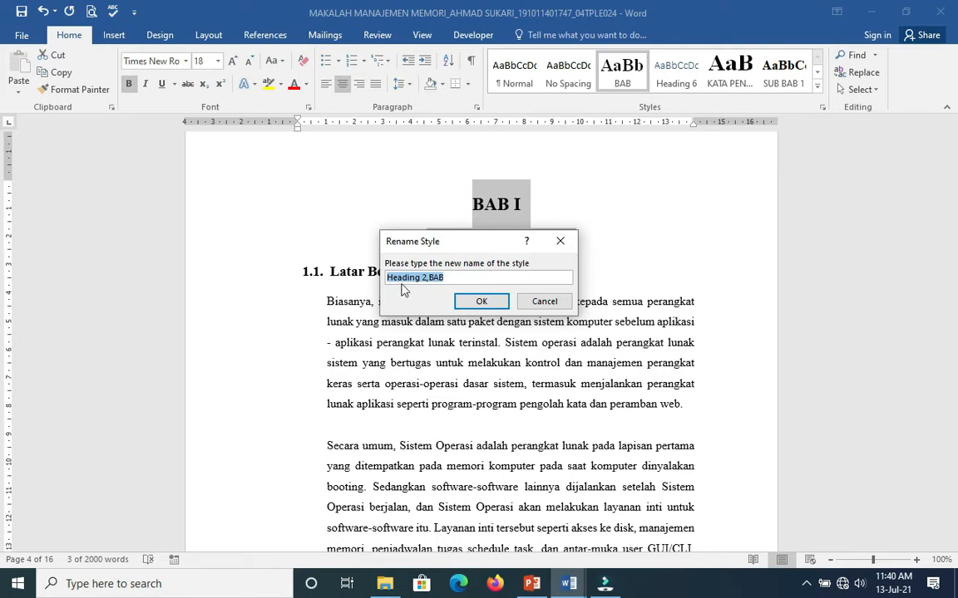
left_click(448, 280)
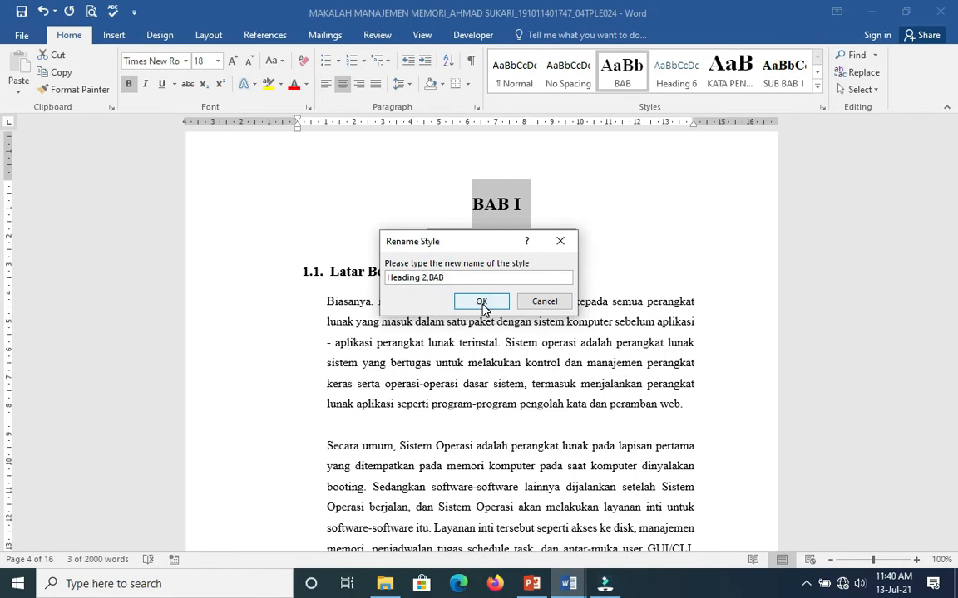
left_click(482, 302)
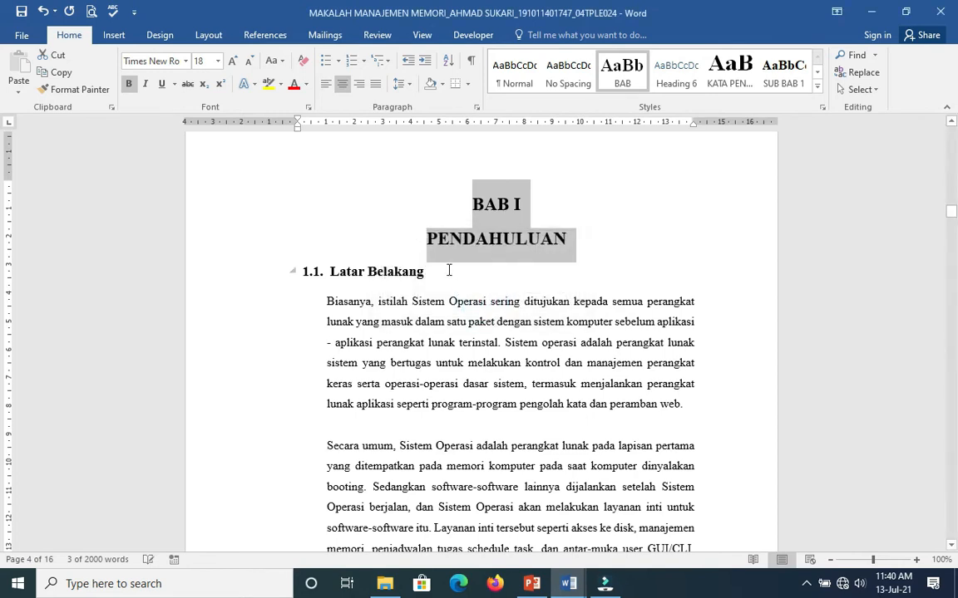
- Select the 1.1 Latar Belakang subheading and confirm its style name as "Heading 3,SUB BAB 1"
left_click_drag(425, 273, 331, 271)
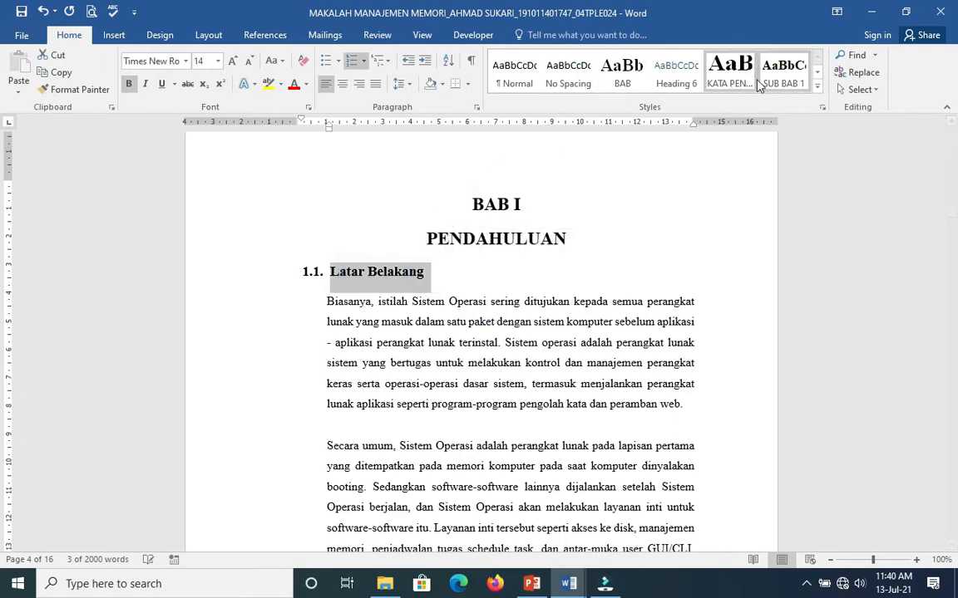
left_click(816, 86)
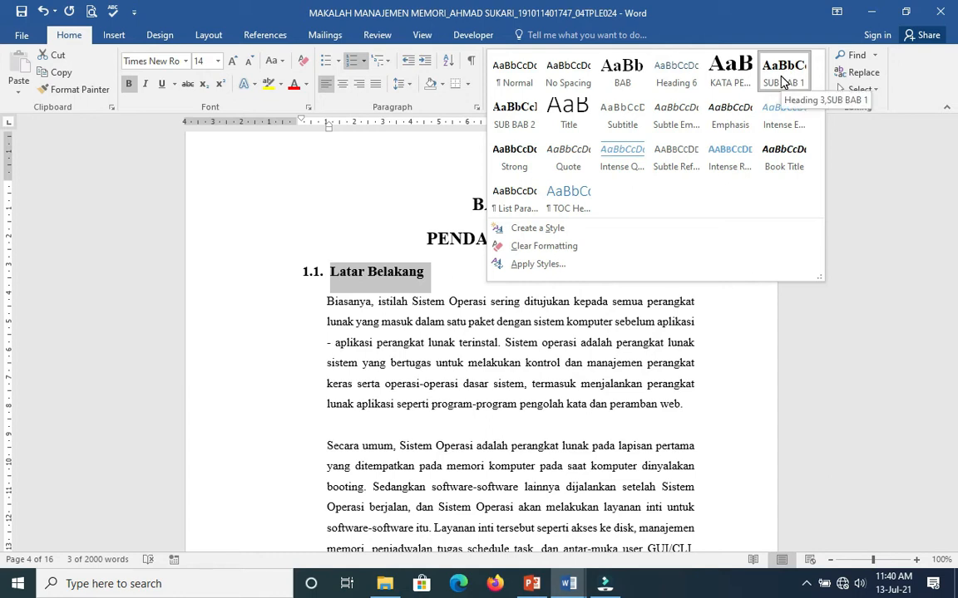
right_click(795, 79)
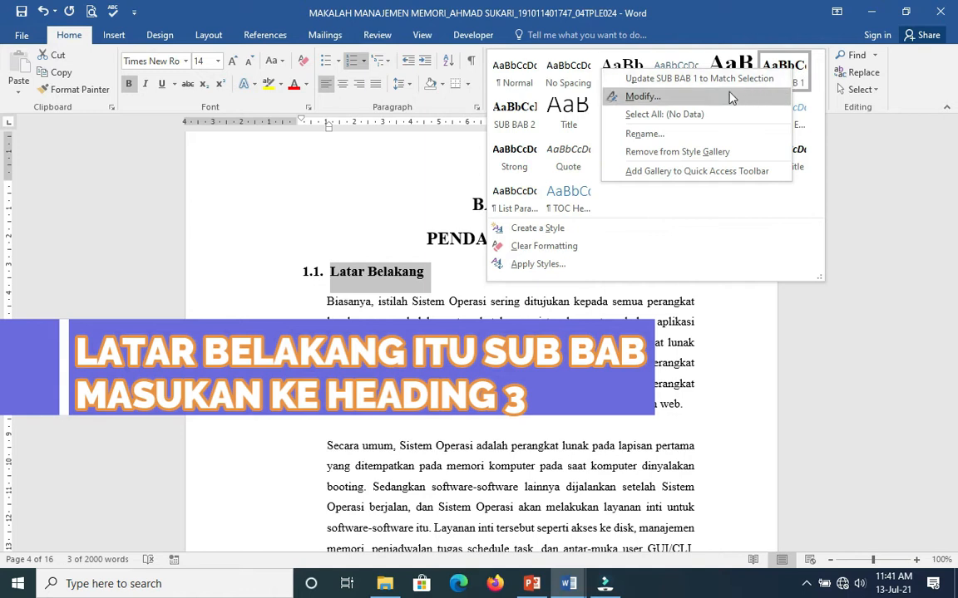
left_click(664, 136)
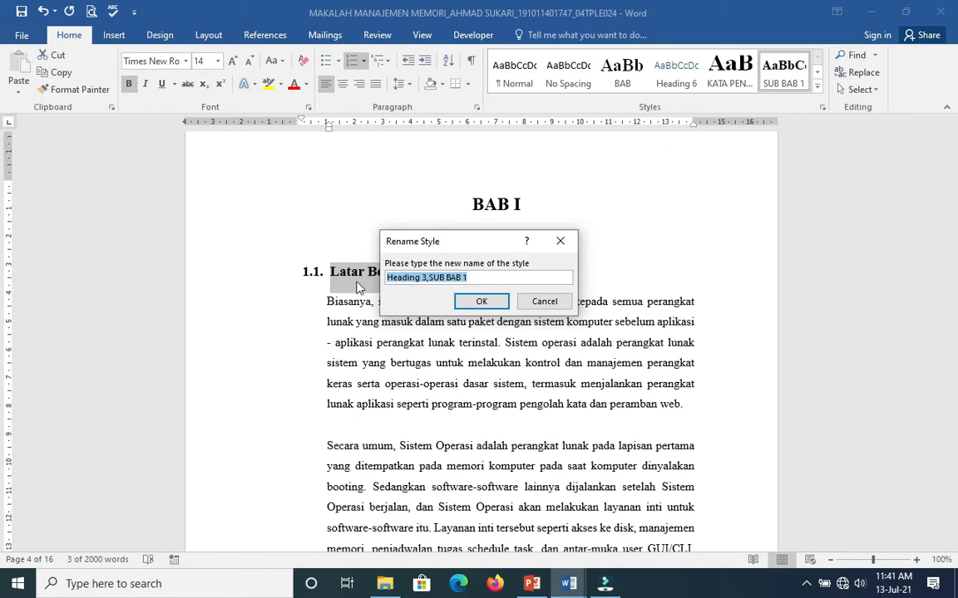
left_click_drag(505, 244, 629, 201)
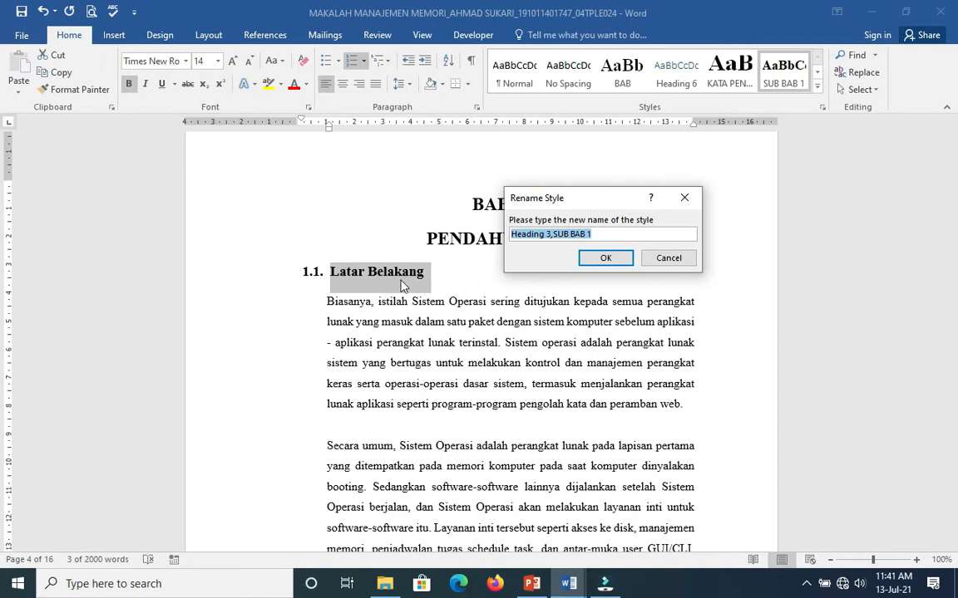
left_click(604, 259)
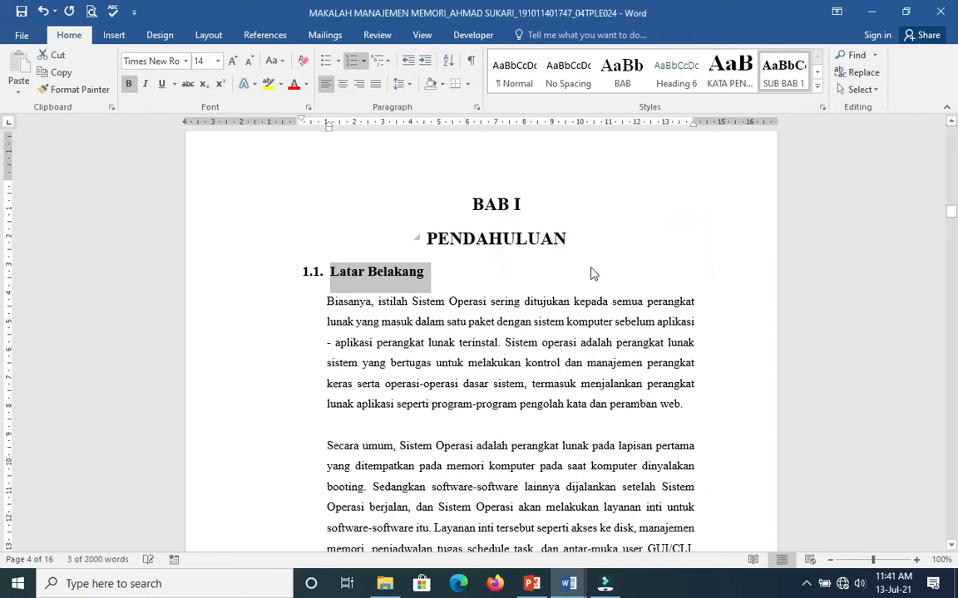
- Select the 1.2 Pokok Masalah subheading and confirm its style name as "Heading 3,SUB BAB 1"
scroll(570, 268, "down", 8)
left_click_drag(951, 223, 952, 243)
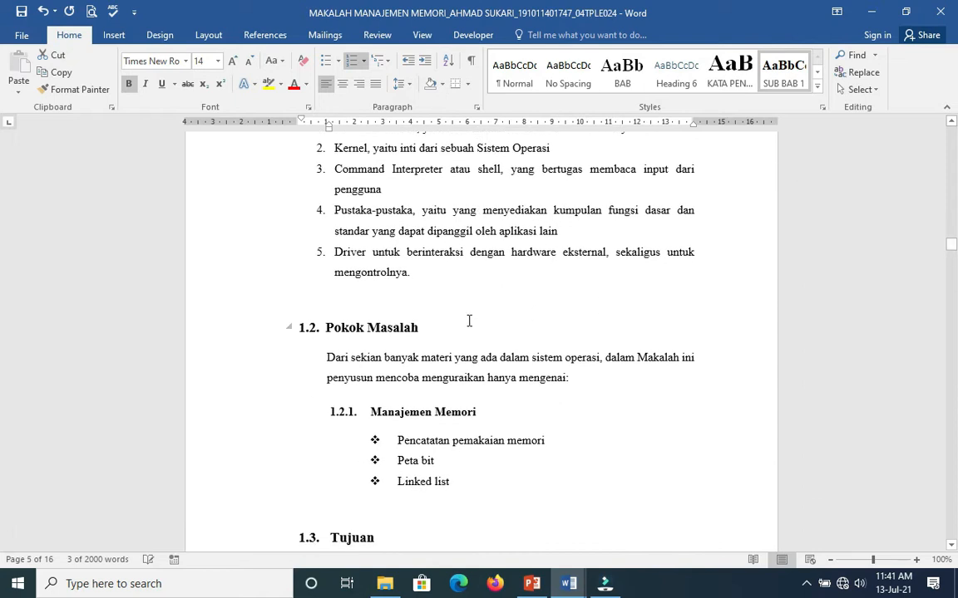
left_click_drag(421, 329, 326, 327)
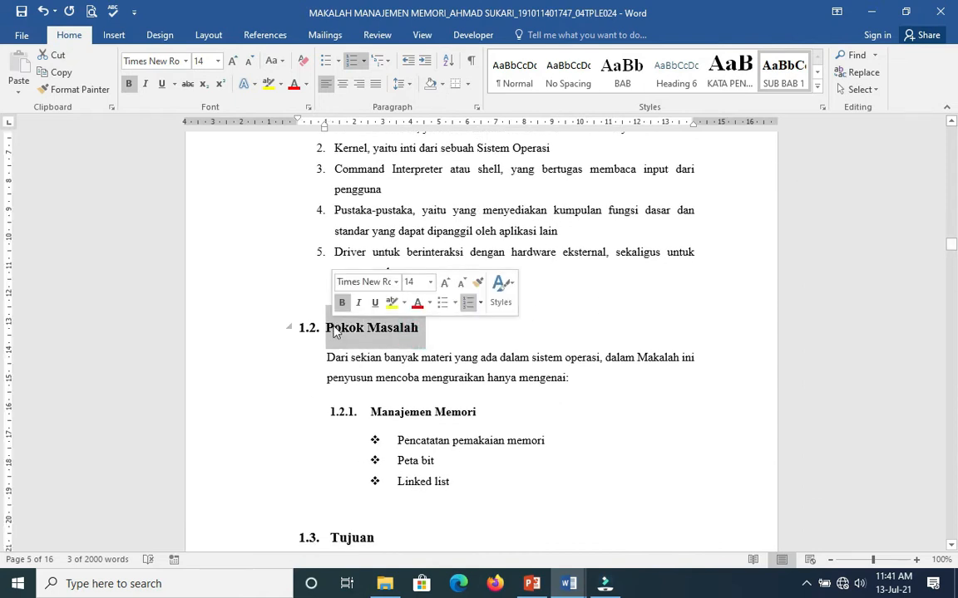
right_click(774, 81)
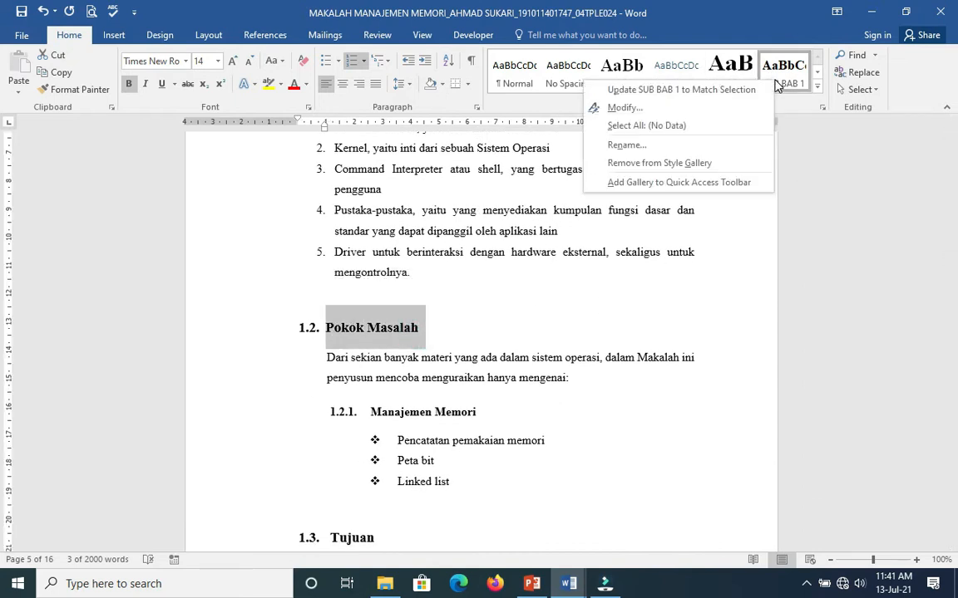
left_click(675, 144)
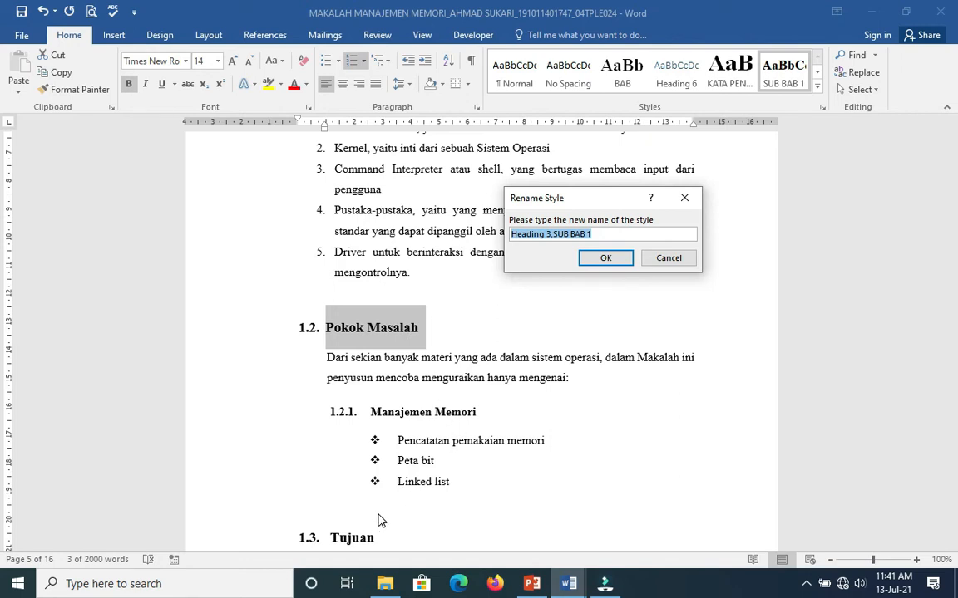
left_click(608, 259)
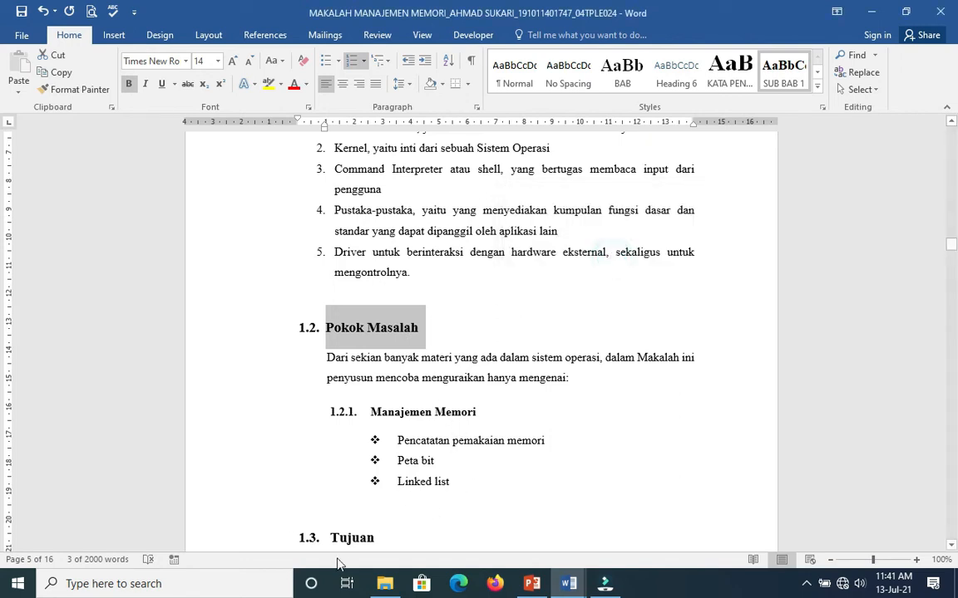
- Select the 1.3 Tujuan subheading and confirm its style name as "Heading 3,SUB BAB 1"
left_click(951, 544)
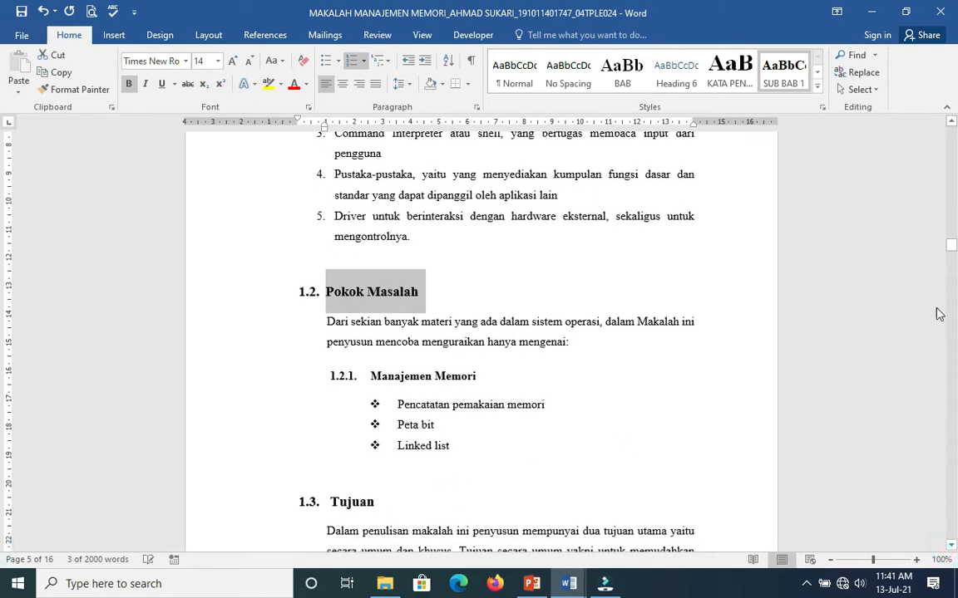
double_click(353, 502)
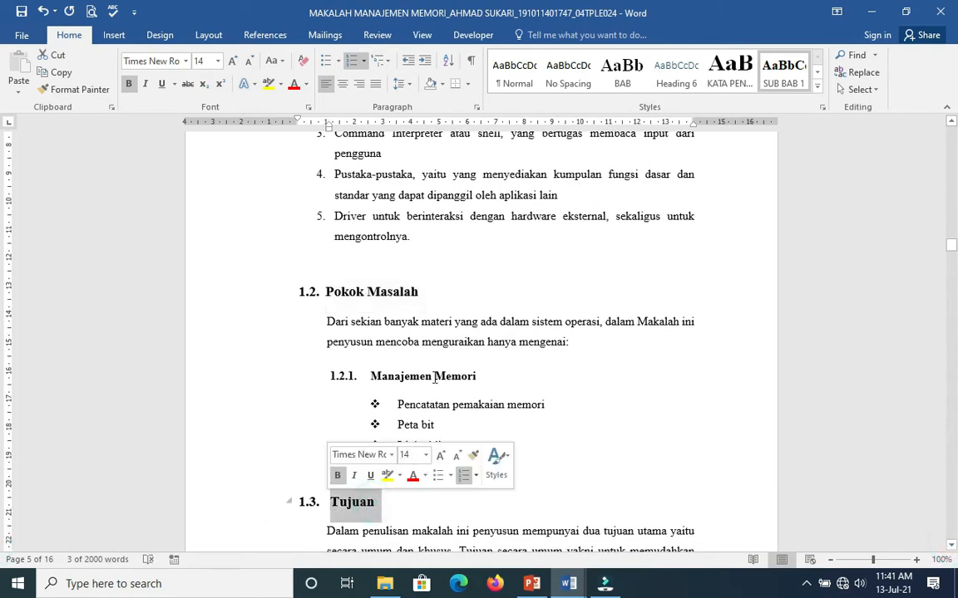
right_click(782, 81)
left_click(693, 149)
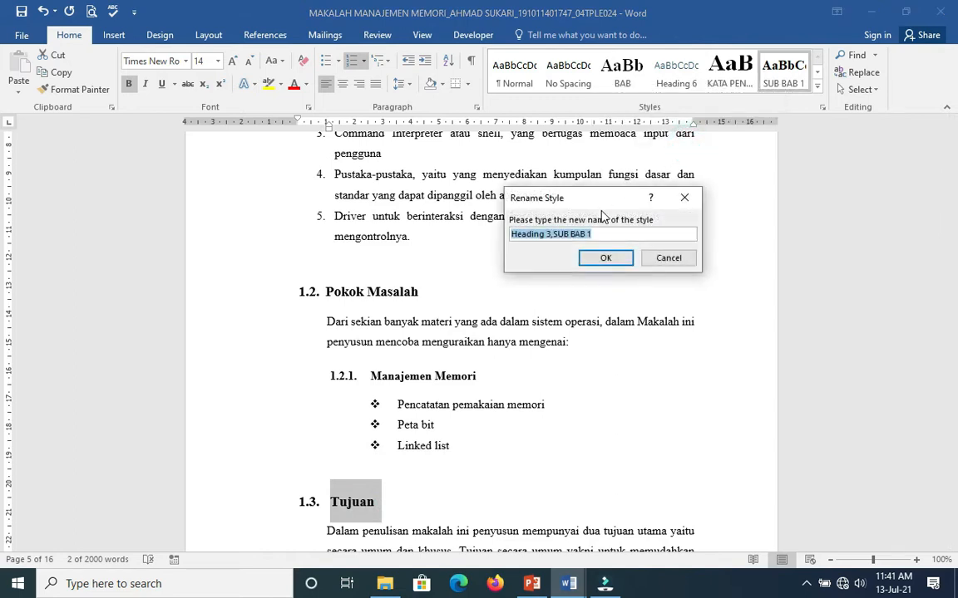
left_click(605, 258)
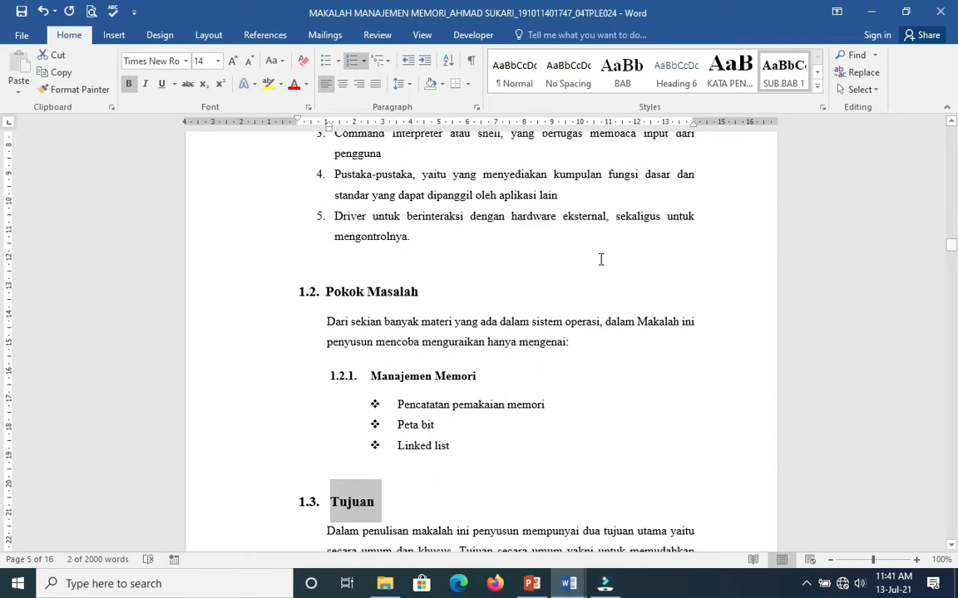
- Select the BAB II PEMBAHASAN chapter title and confirm its style name as "Heading 2,BAB"
left_click(951, 552)
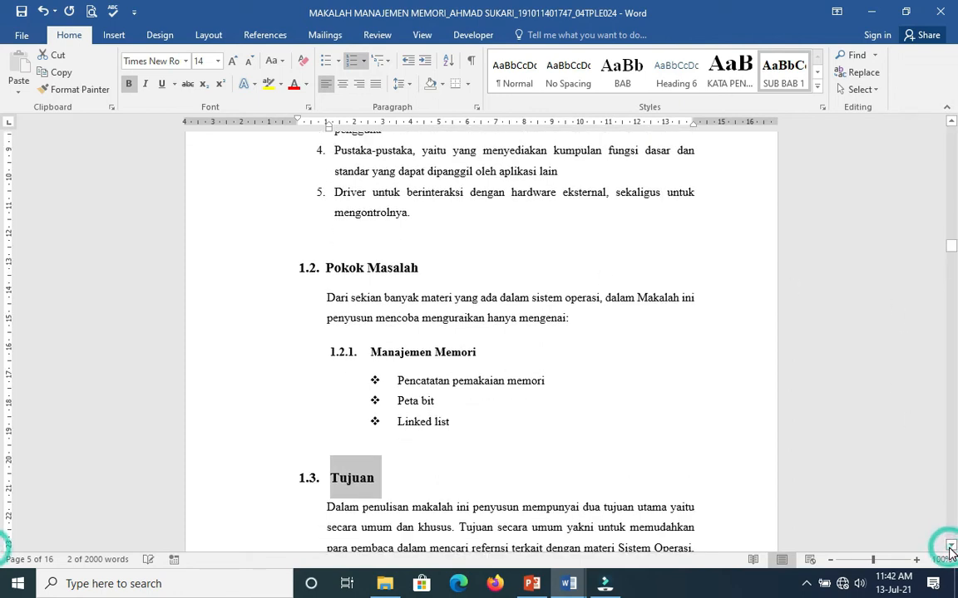
left_click_drag(953, 249, 953, 209)
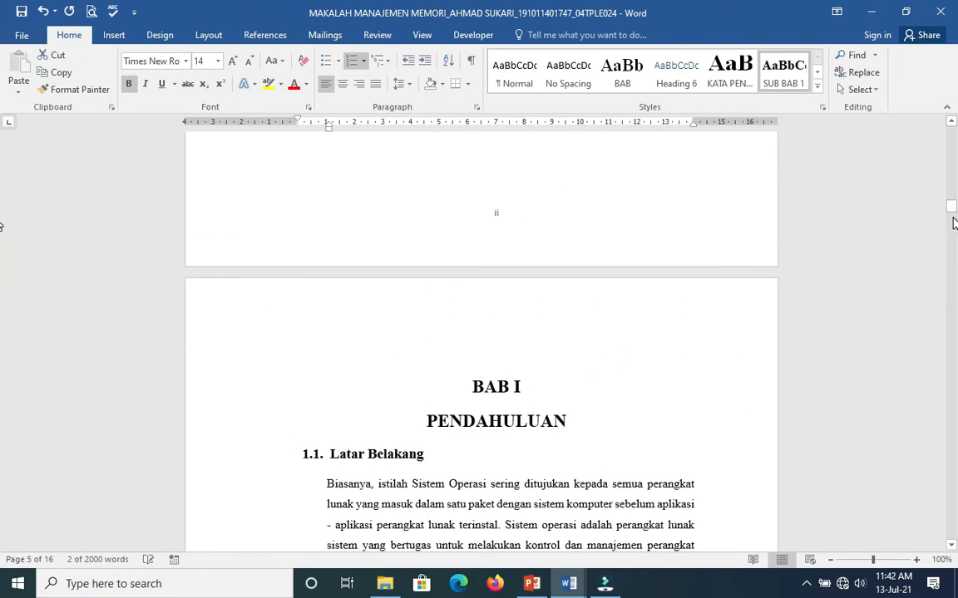
left_click(951, 545)
left_click_drag(953, 548, 952, 550)
left_click_drag(953, 232, 955, 244)
left_click_drag(954, 243, 953, 288)
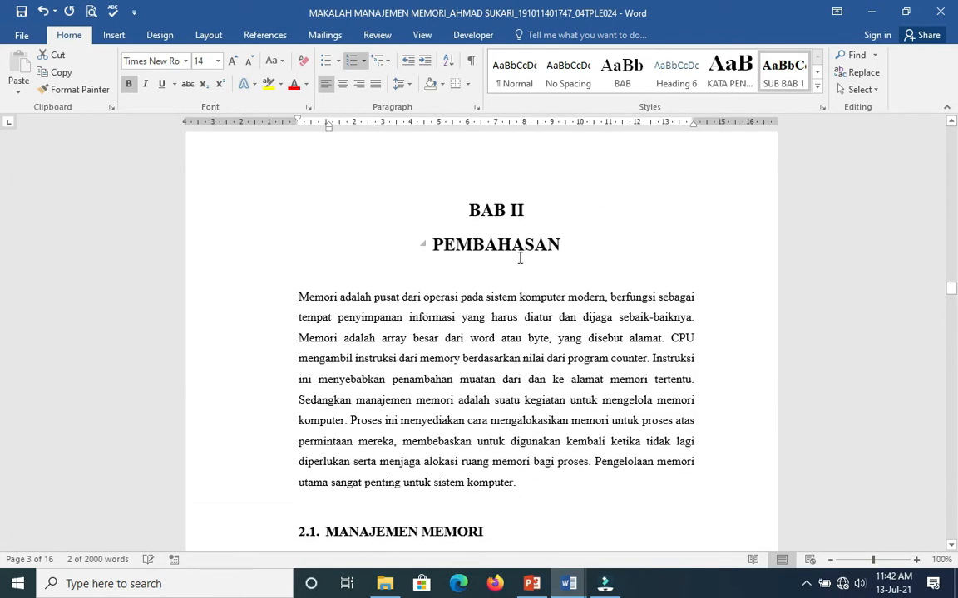
left_click_drag(562, 251, 464, 212)
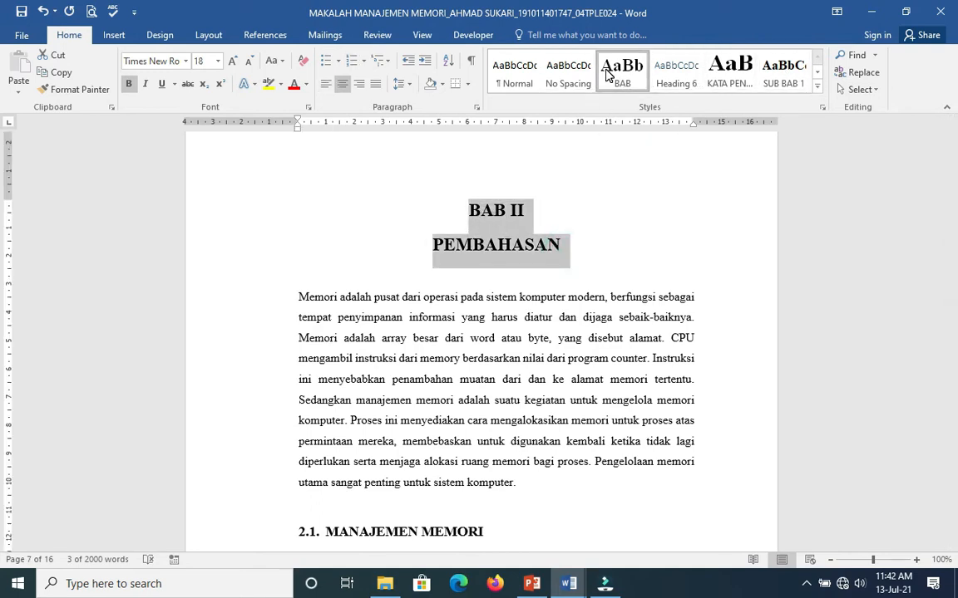
left_click(817, 86)
right_click(633, 87)
left_click(671, 146)
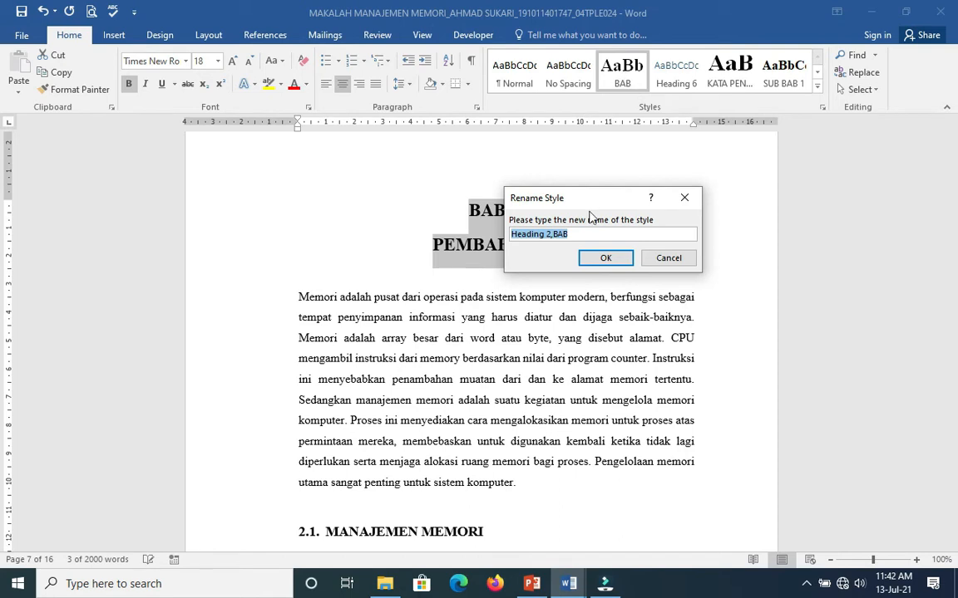
left_click(605, 260)
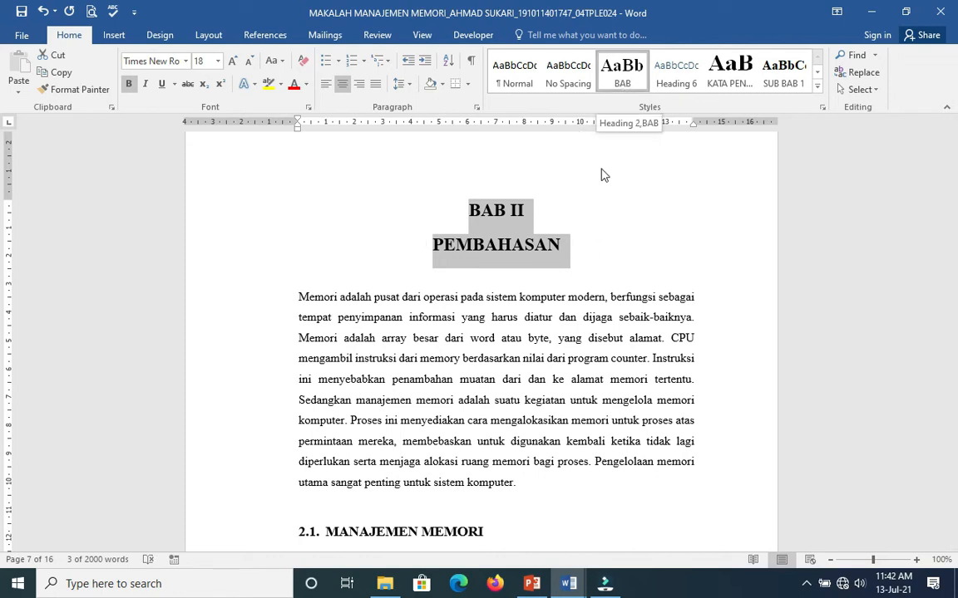
- Select the 2.1 MANAJEMEN MEMORI subheading and confirm its style name as "Heading 3,SUB BAB 1"
left_click_drag(484, 532, 325, 532)
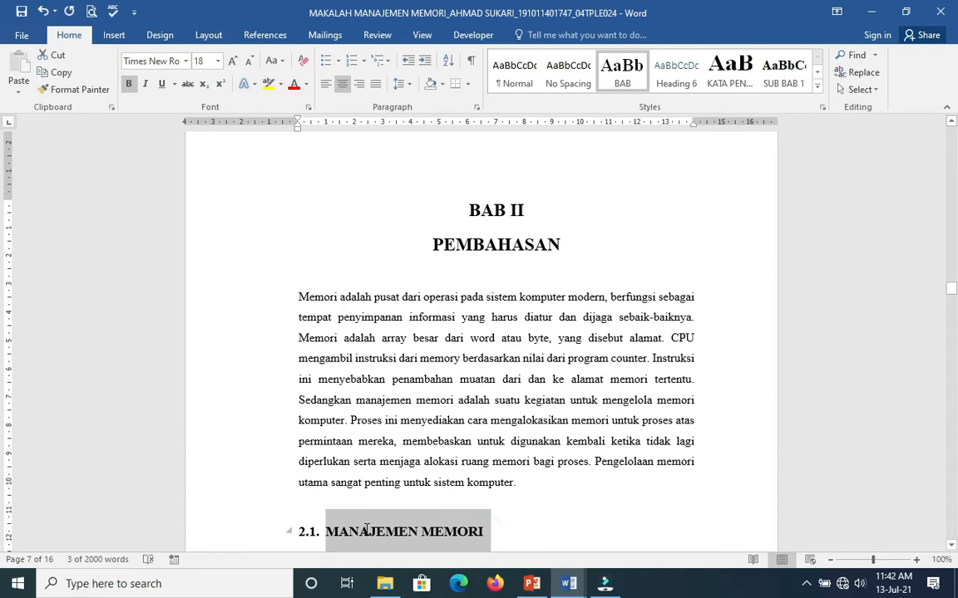
right_click(790, 79)
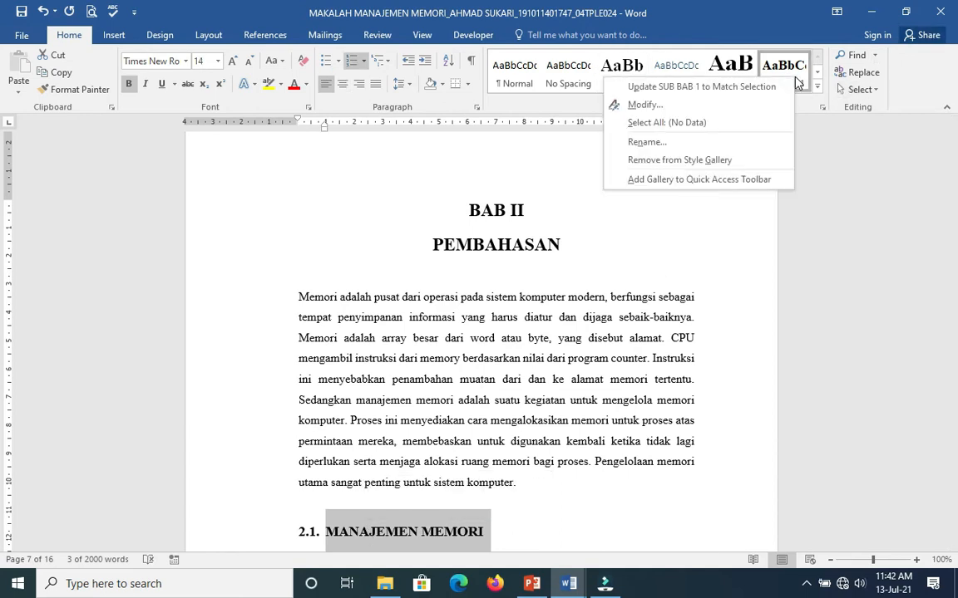
left_click(713, 143)
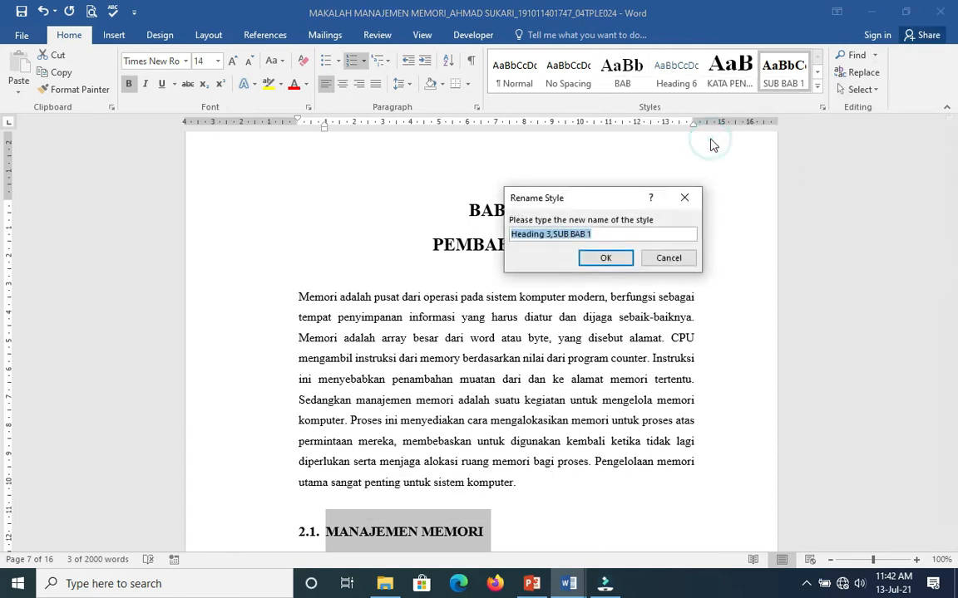
left_click(619, 260)
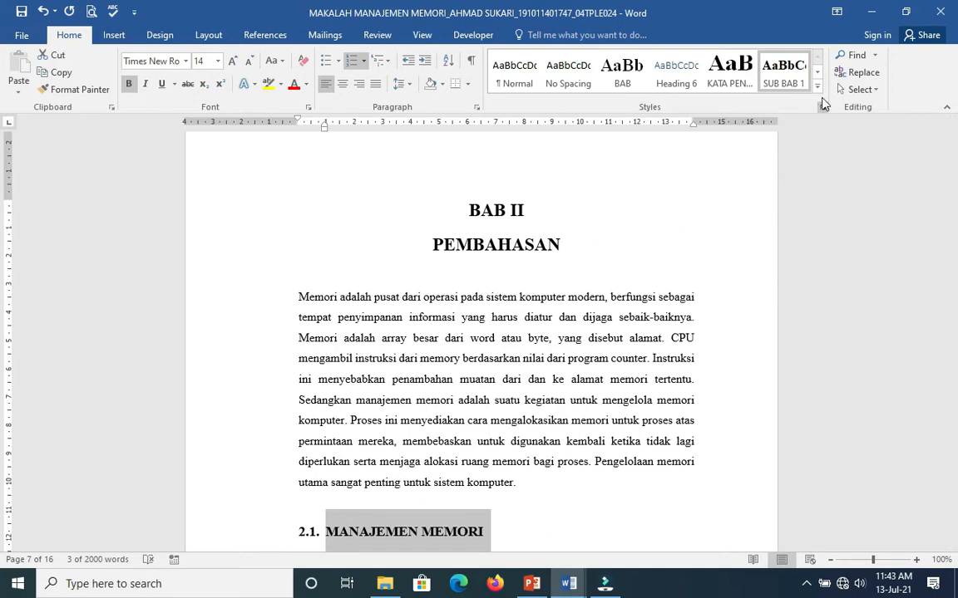
- Select the 2.1.1 Fungsi Manajemen Memori subheading and confirm its style name as "Heading 4,SUB BAB 2"
scroll(528, 403, "down", 5)
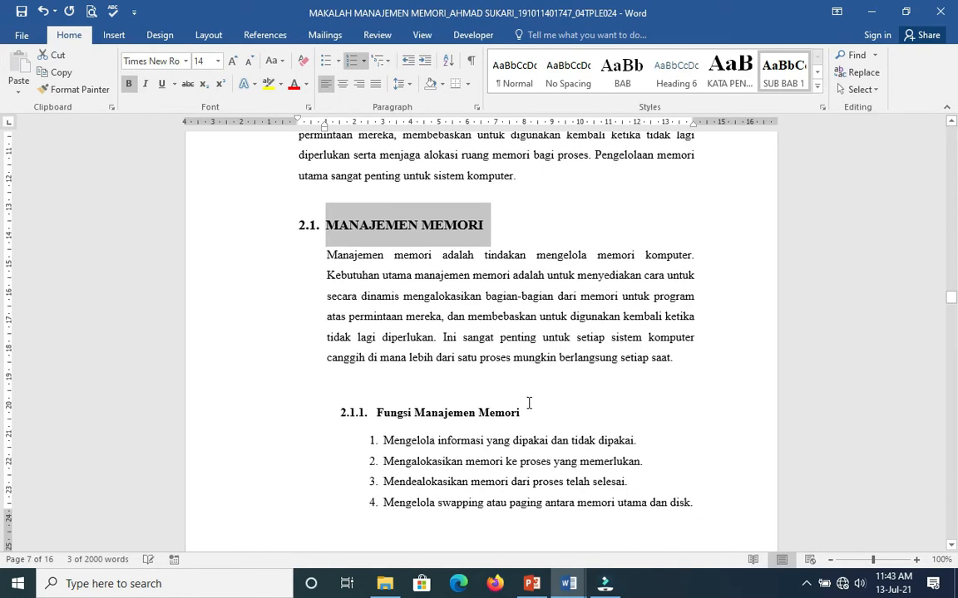
left_click(445, 359)
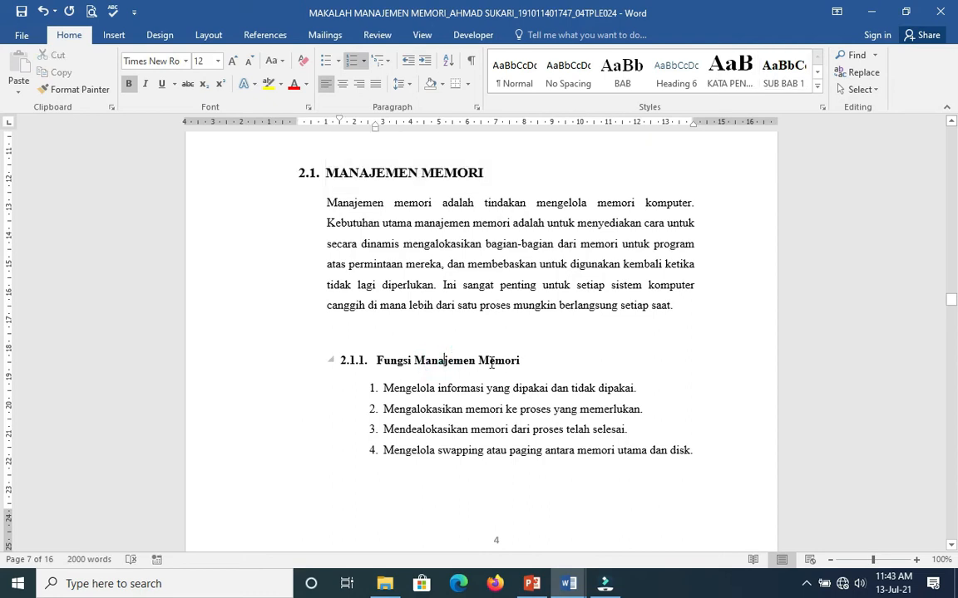
left_click_drag(522, 365, 385, 363)
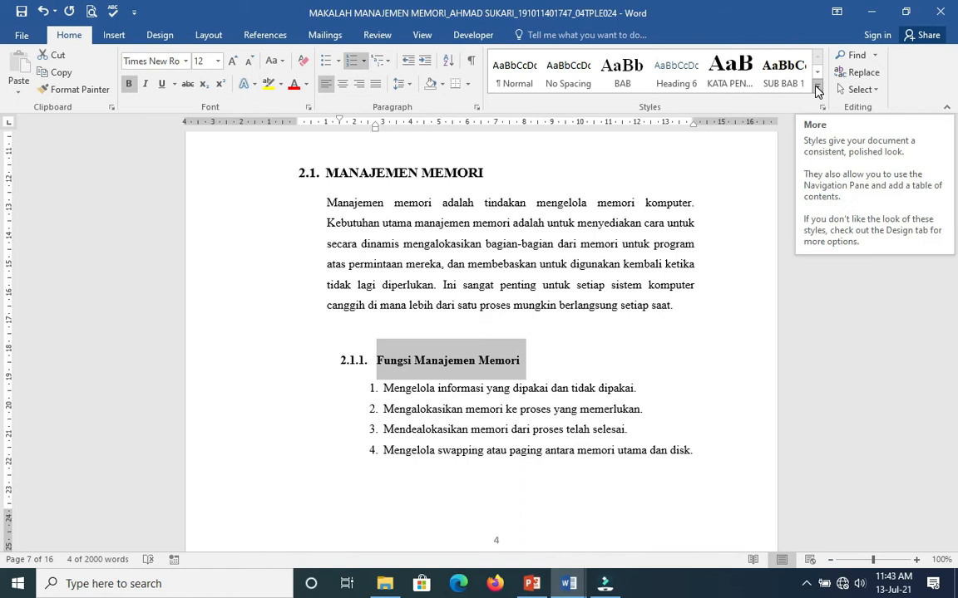
right_click(817, 91)
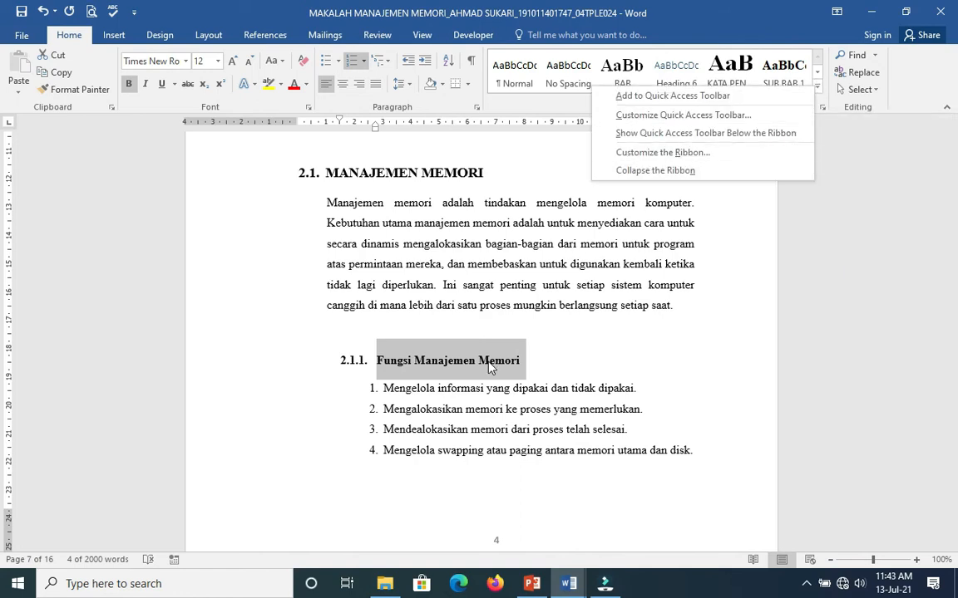
left_click(491, 366)
left_click(817, 86)
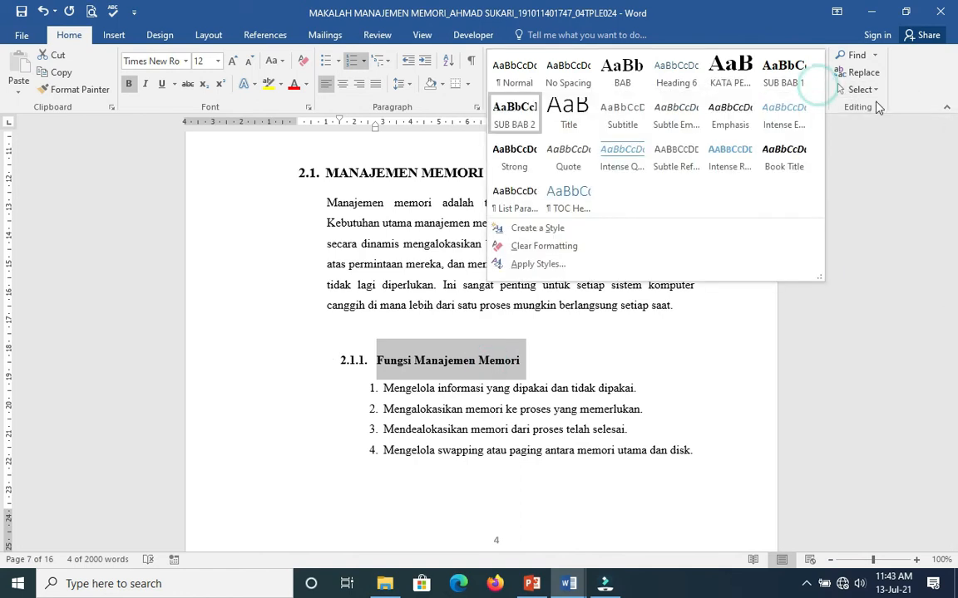
right_click(504, 116)
left_click(551, 171)
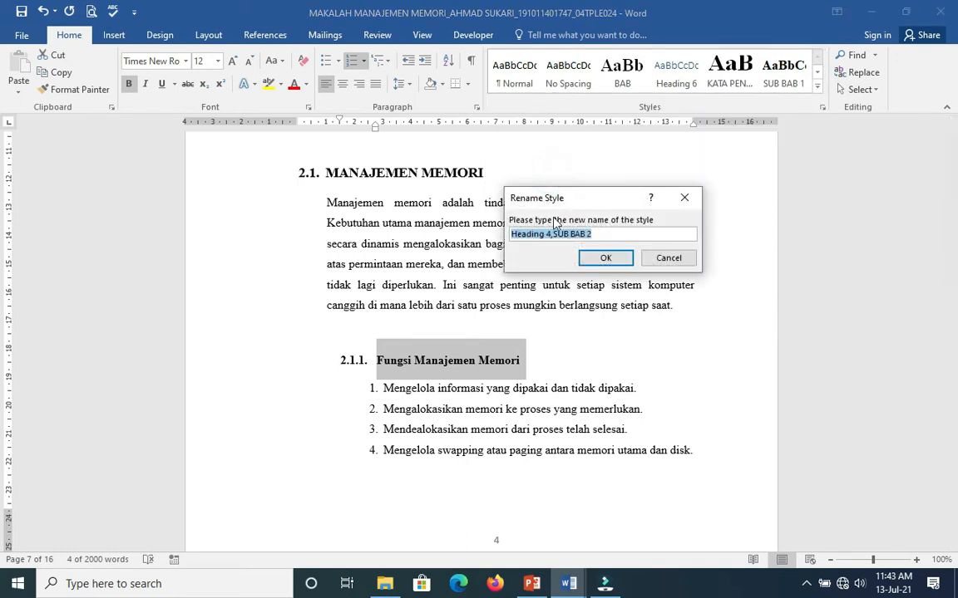
left_click(608, 257)
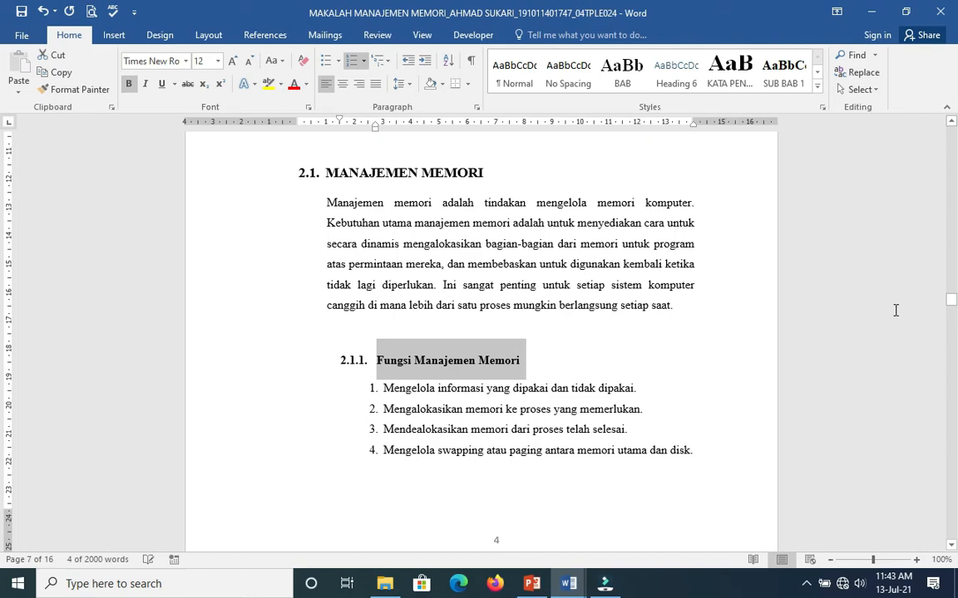
left_click_drag(950, 301, 950, 139)
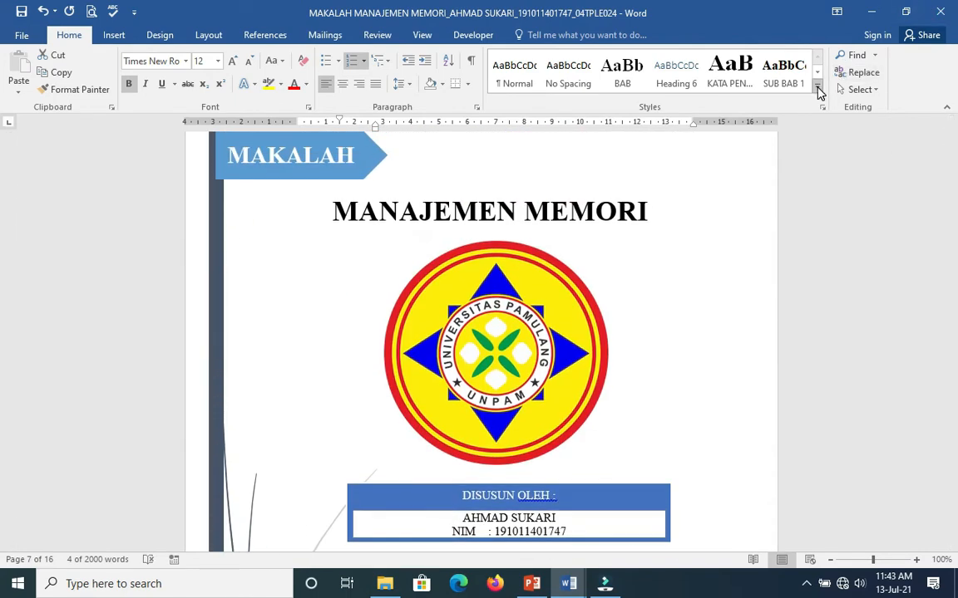
left_click(818, 90)
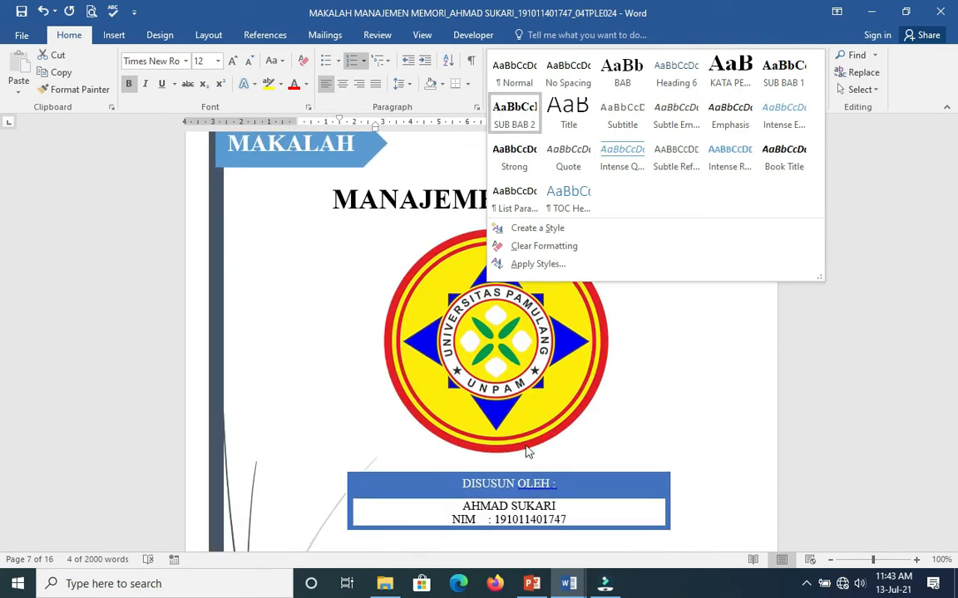
scroll(582, 424, "down", 3)
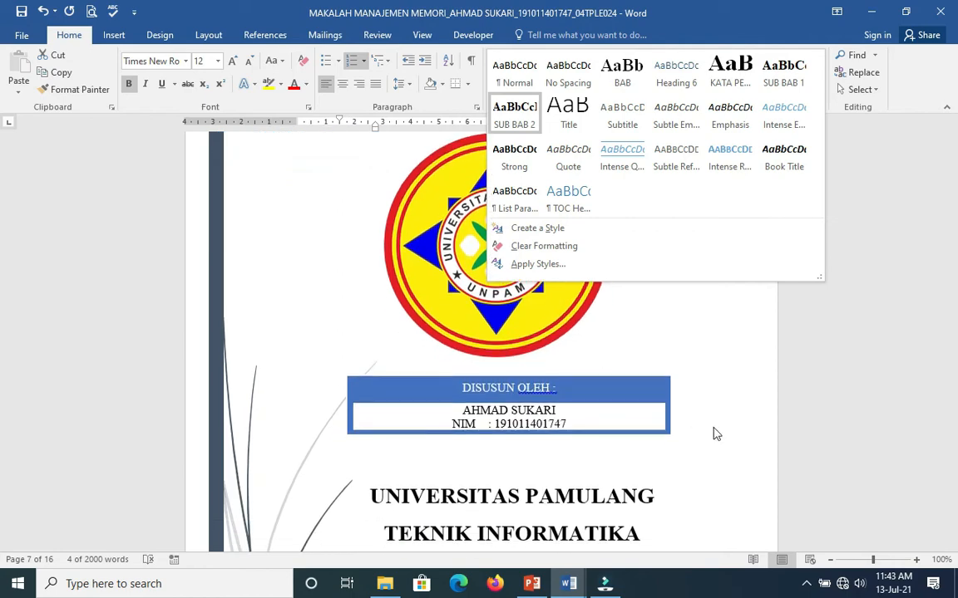
left_click(717, 433)
- Add an empty line below the DAFTAR ISI title for the table of contents
scroll(582, 439, "down", 10)
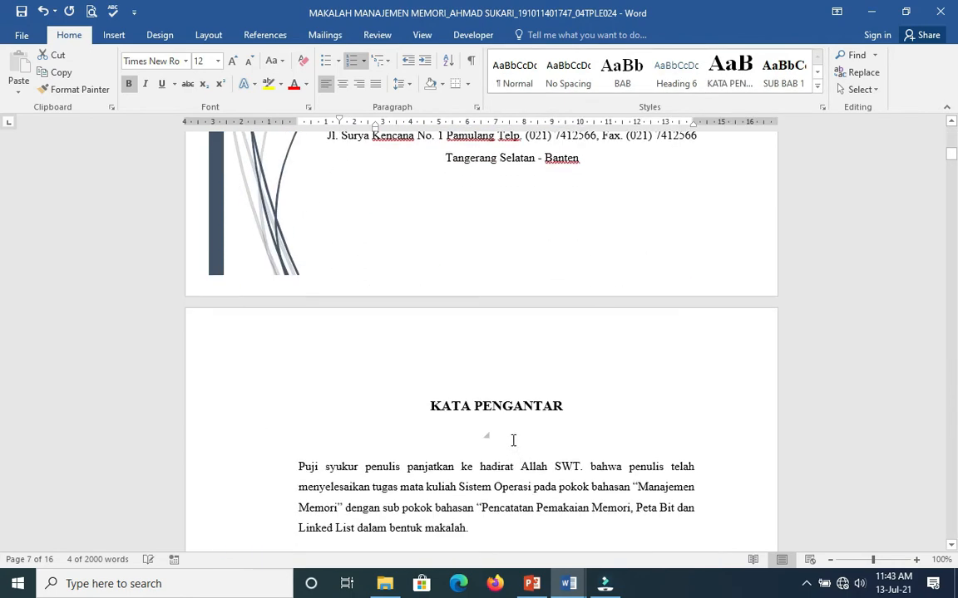
scroll(513, 440, "down", 10)
scroll(496, 425, "up", 1)
scroll(499, 428, "down", 3)
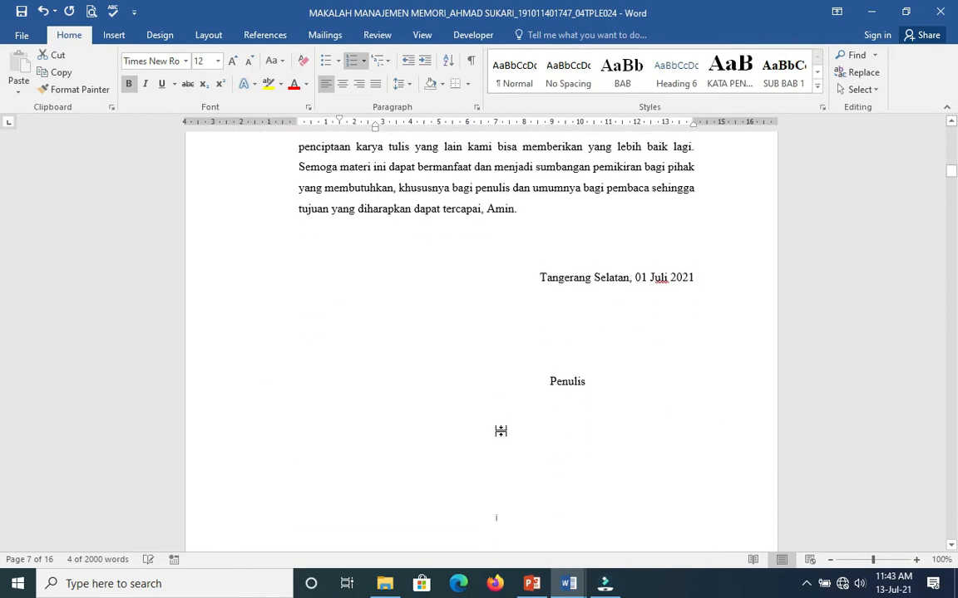
scroll(500, 431, "down", 5)
left_click(542, 247)
key("Return")
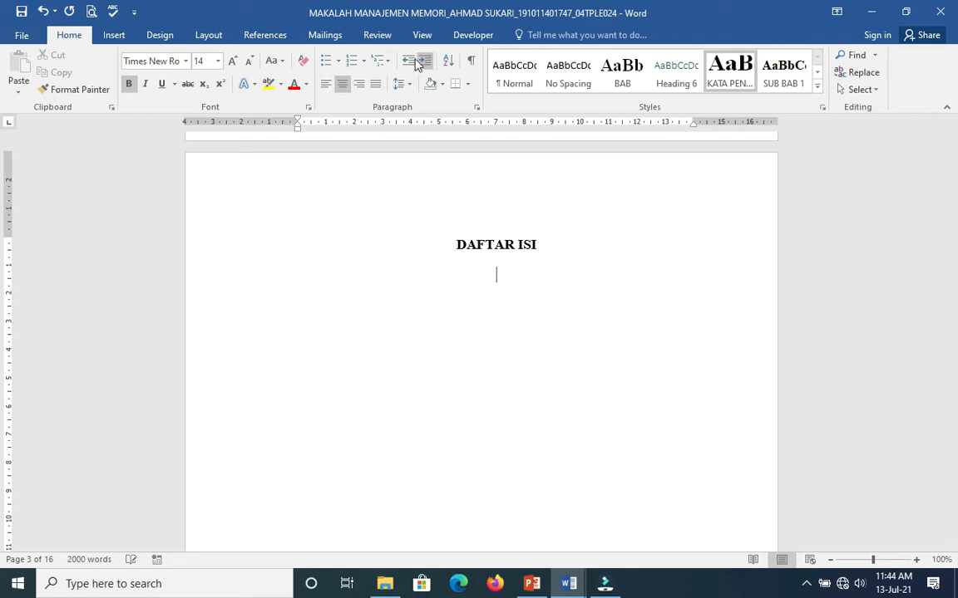
- Start a custom table of contents below DAFTAR ISI and choose the dotted tab leader
left_click(263, 37)
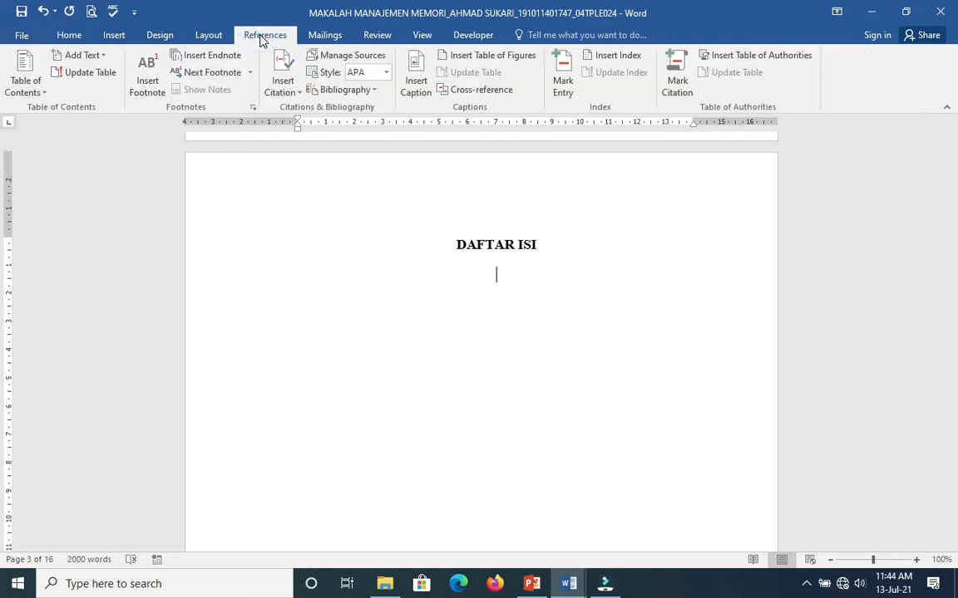
left_click(45, 94)
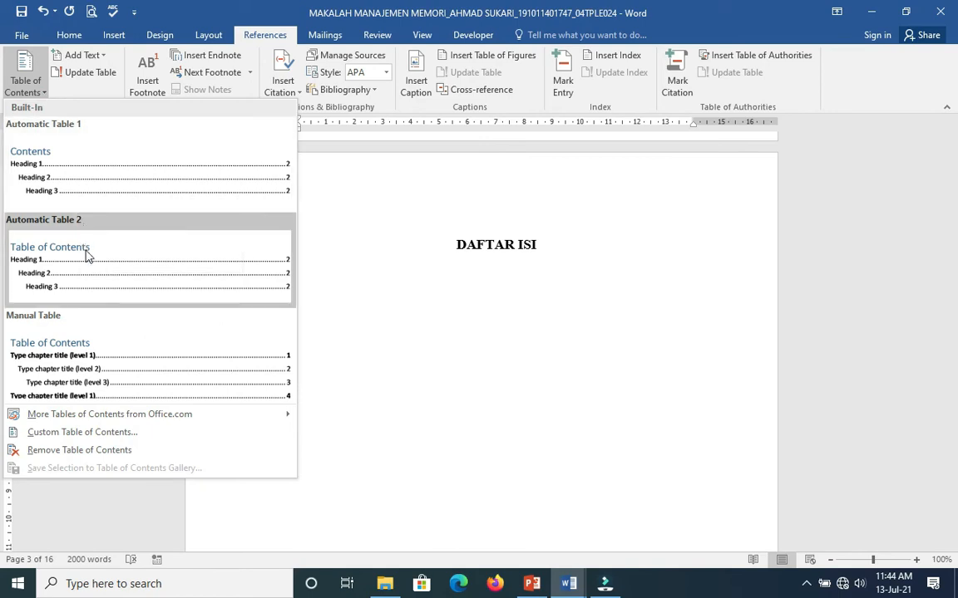
left_click(66, 434)
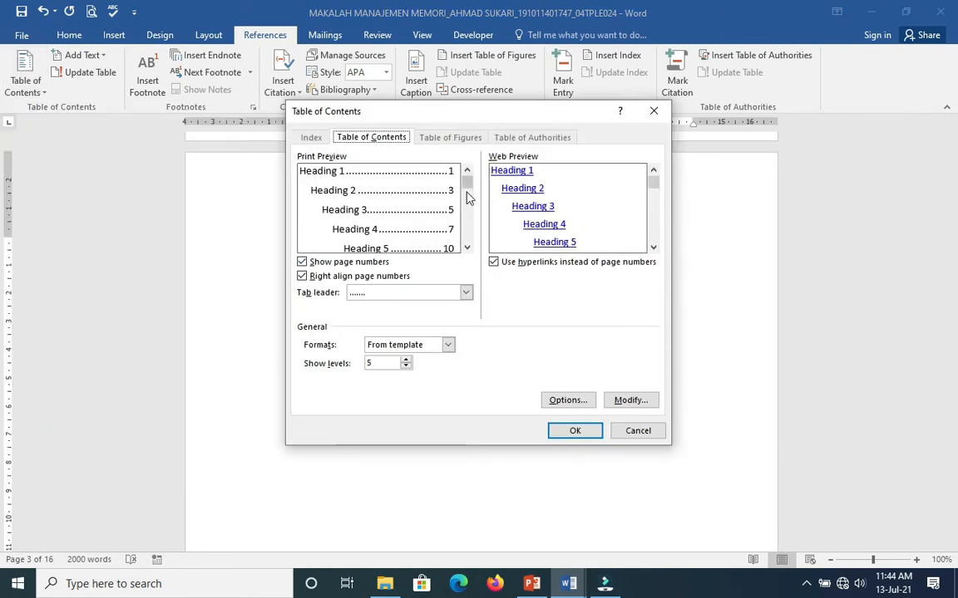
left_click_drag(466, 184, 467, 196)
left_click(465, 294)
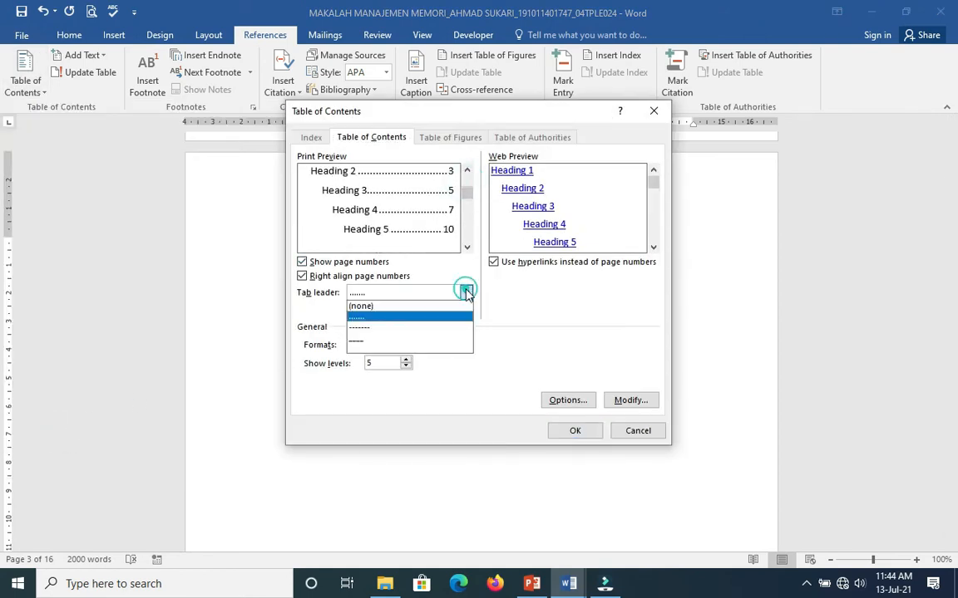
left_click(362, 319)
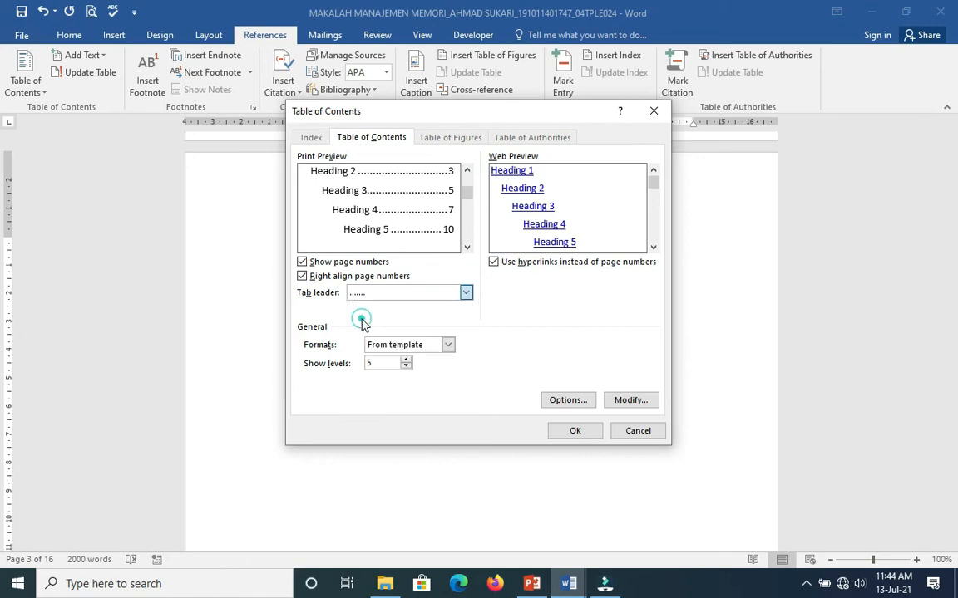
- Try the dashed tab leader for the table of contents and set it back to dots
left_click(465, 292)
left_click(362, 326)
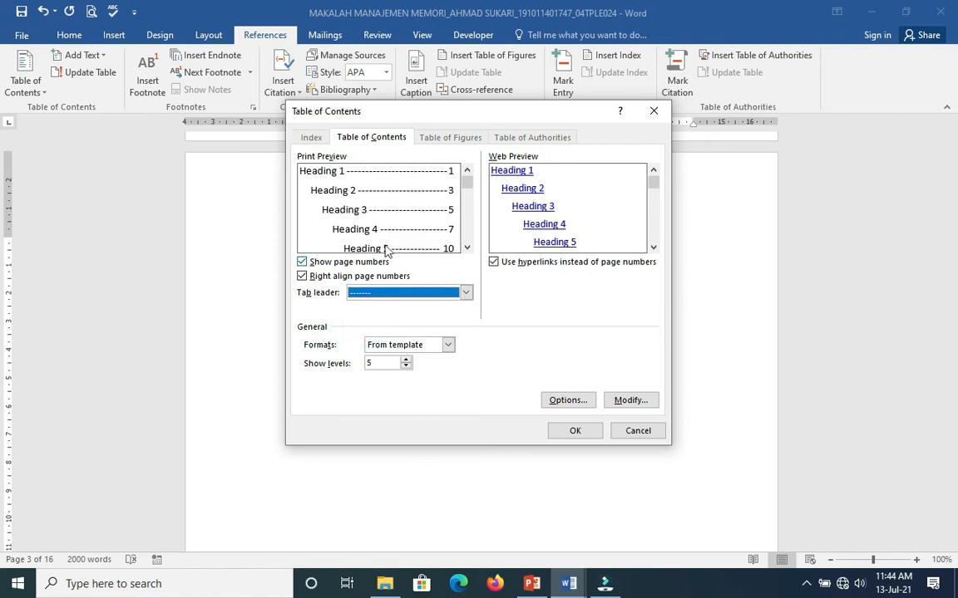
left_click(465, 293)
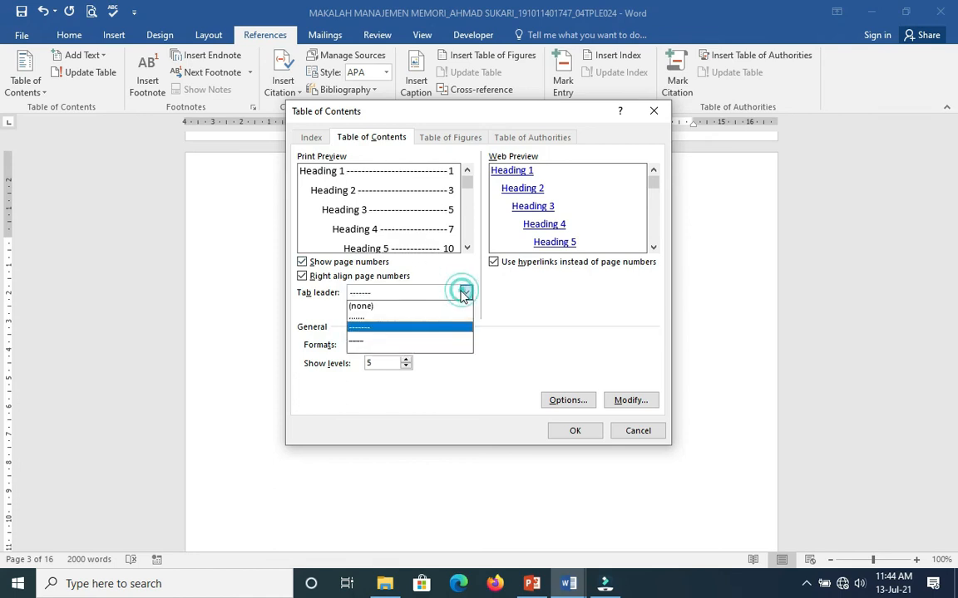
left_click(407, 319)
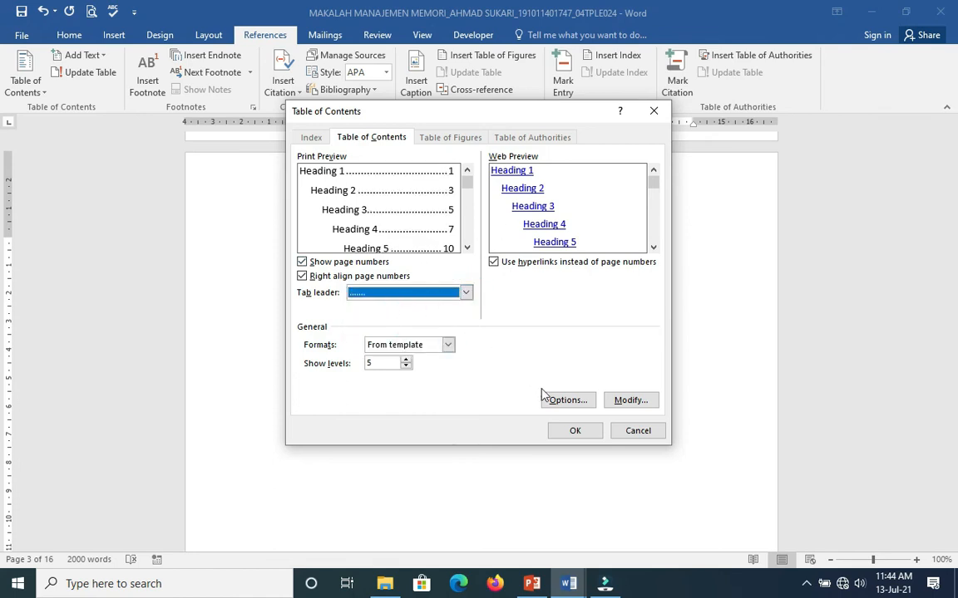
- Check the TOC levels of the Heading 1 to Heading 5 styles in the table of contents options and accept them
left_click(582, 403)
left_click_drag(604, 247, 606, 270)
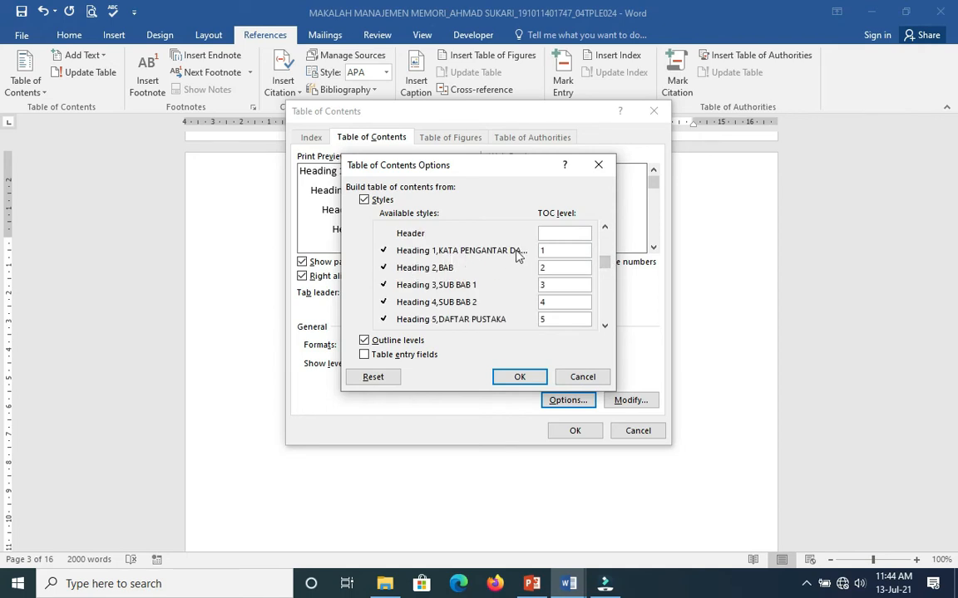
left_click(552, 251)
left_click(604, 325)
left_click(604, 325)
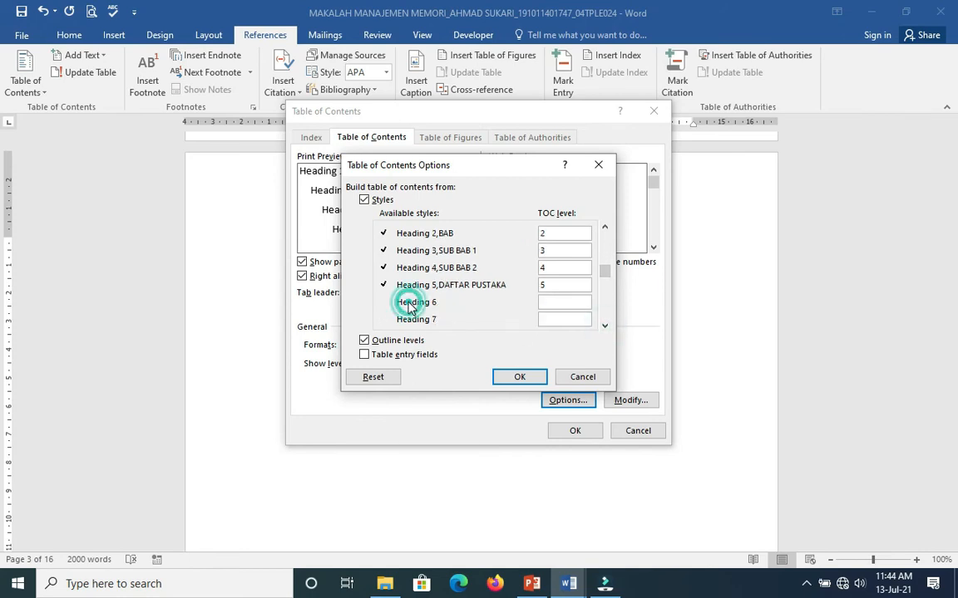
scroll(554, 300, "down", 1)
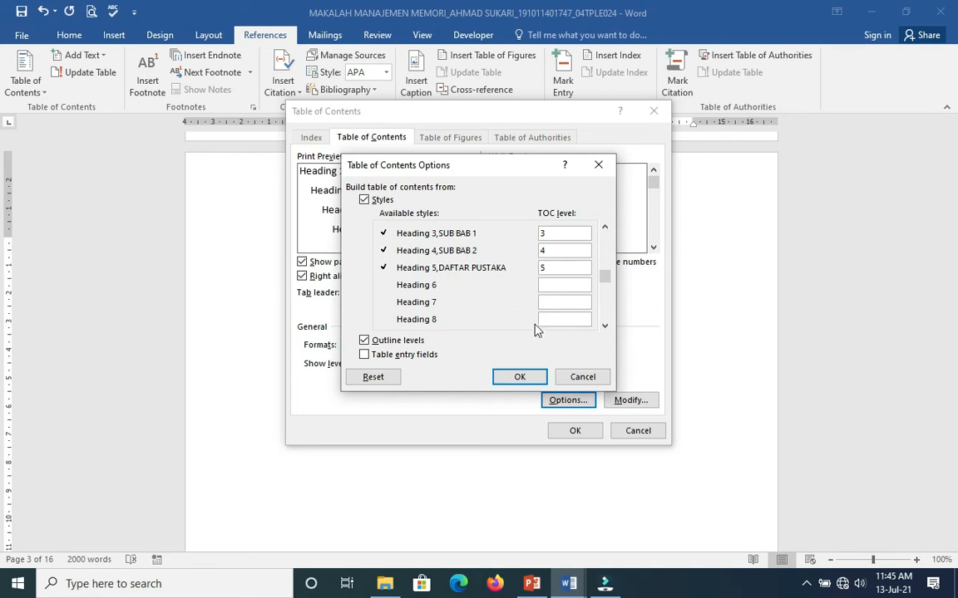
left_click(521, 379)
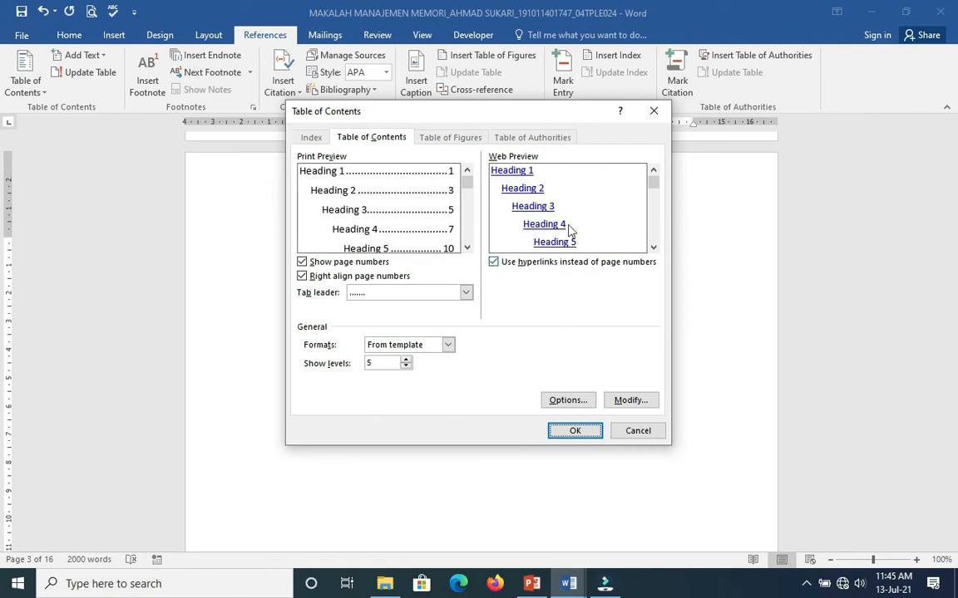
- Insert the configured five-level table of contents with dotted leaders and right-aligned page numbers below the DAFTAR ISI title
left_click(574, 432)
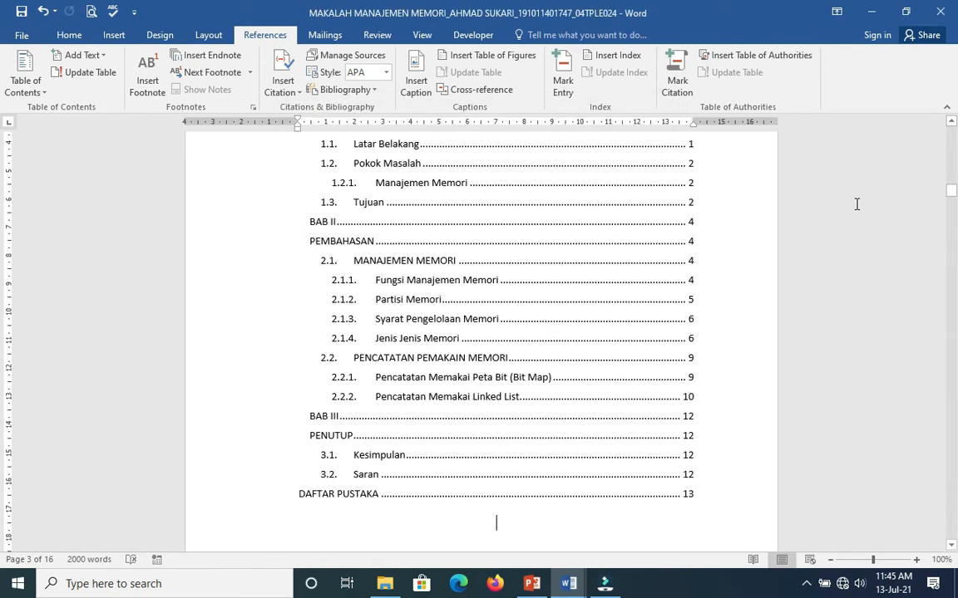
left_click_drag(951, 191, 950, 191)
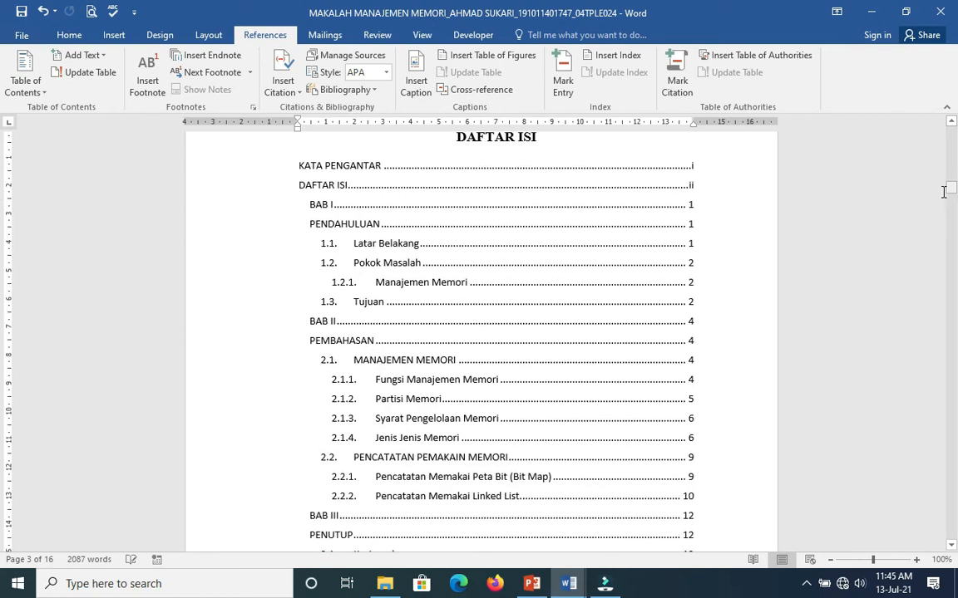
- Follow the "2.1.4. Jenis Jenis Memori" entry's link from the table of contents to its section, and return to the table
left_click(605, 282)
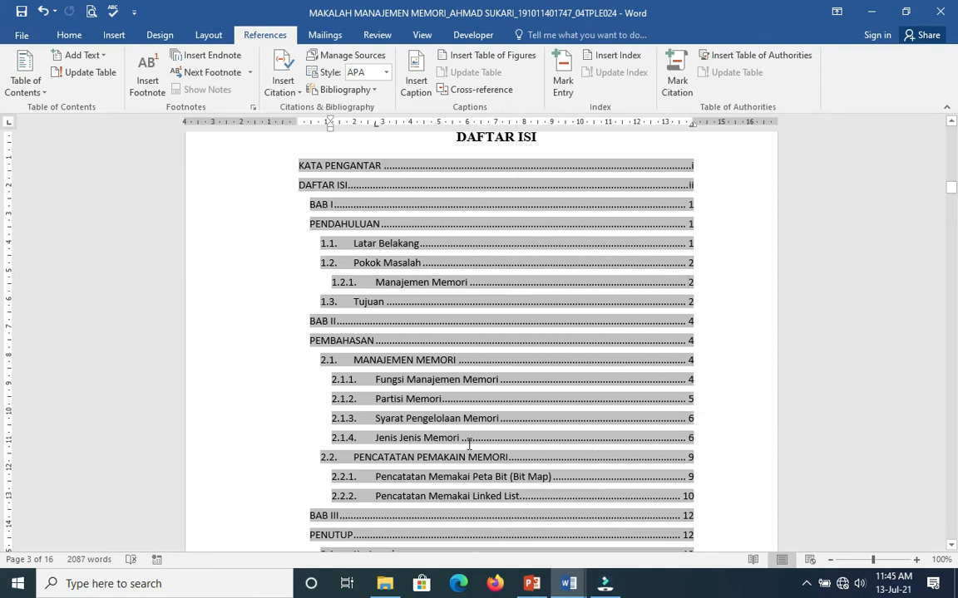
left_click(401, 439, "ctrl")
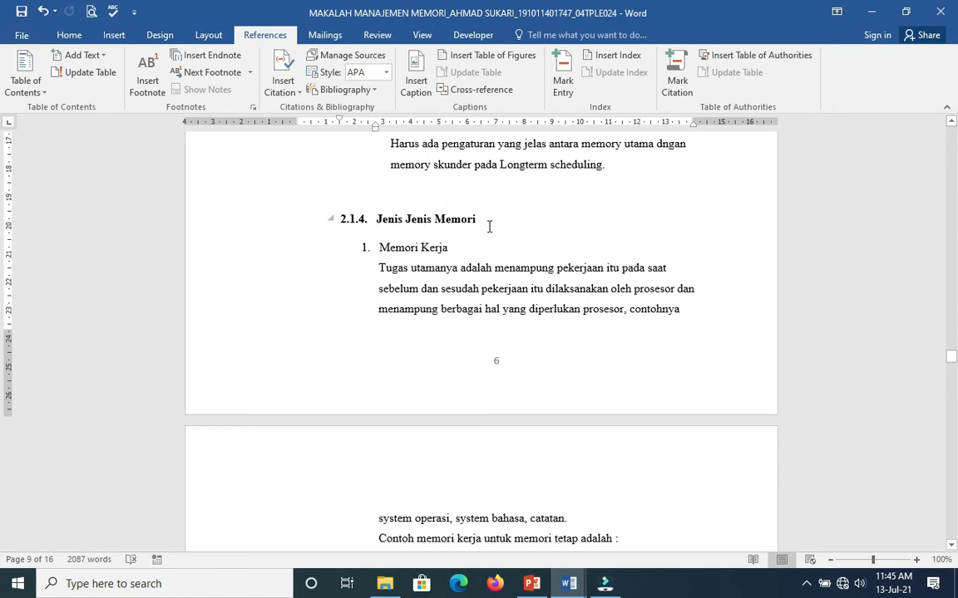
left_click_drag(951, 355, 3, 190)
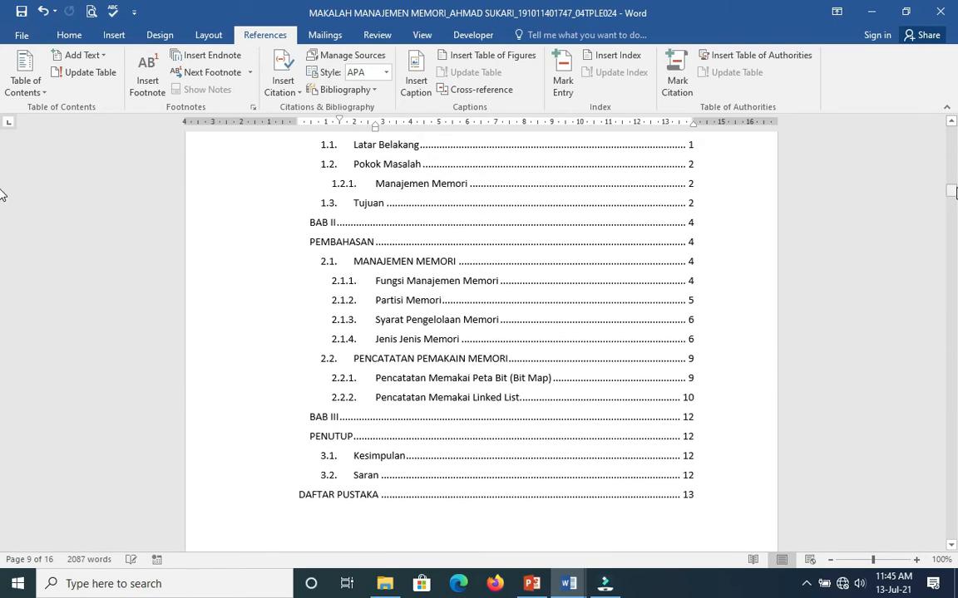
- Test the "2.2.2. Pencatatan Memakai Linked List" entry's link in the table of contents and go back to the table
left_click(406, 397)
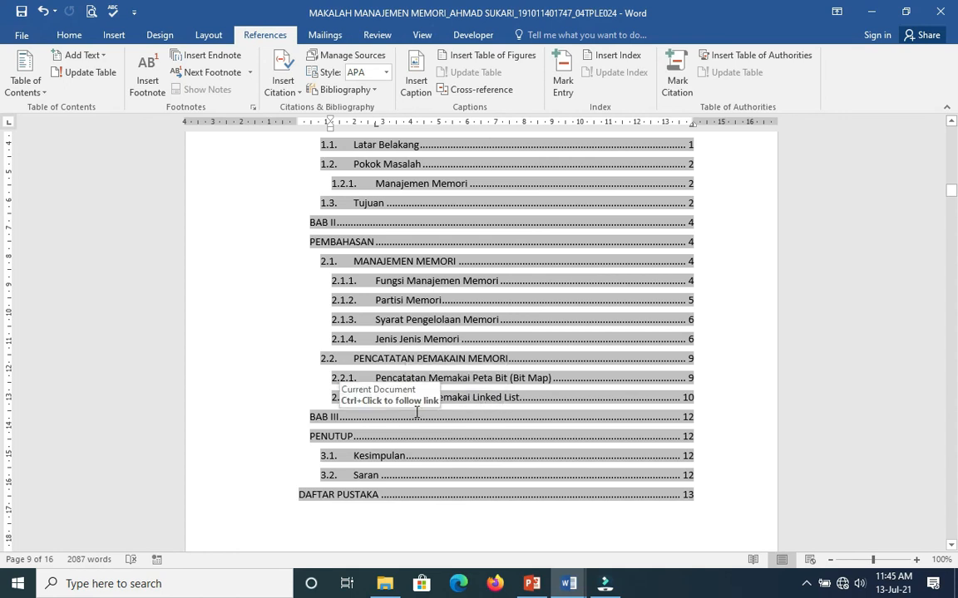
left_click(463, 400, "ctrl")
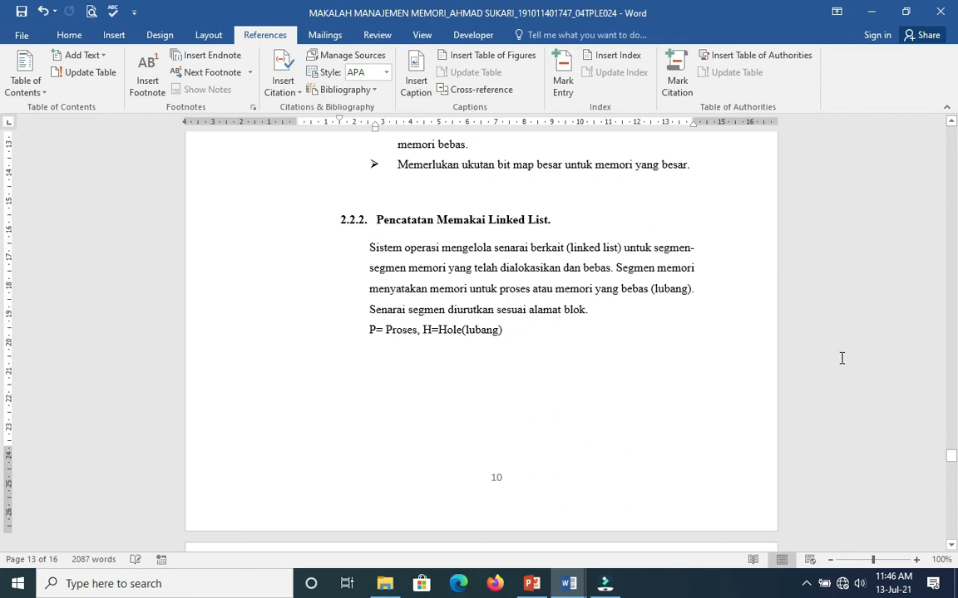
left_click_drag(951, 457, 939, 195)
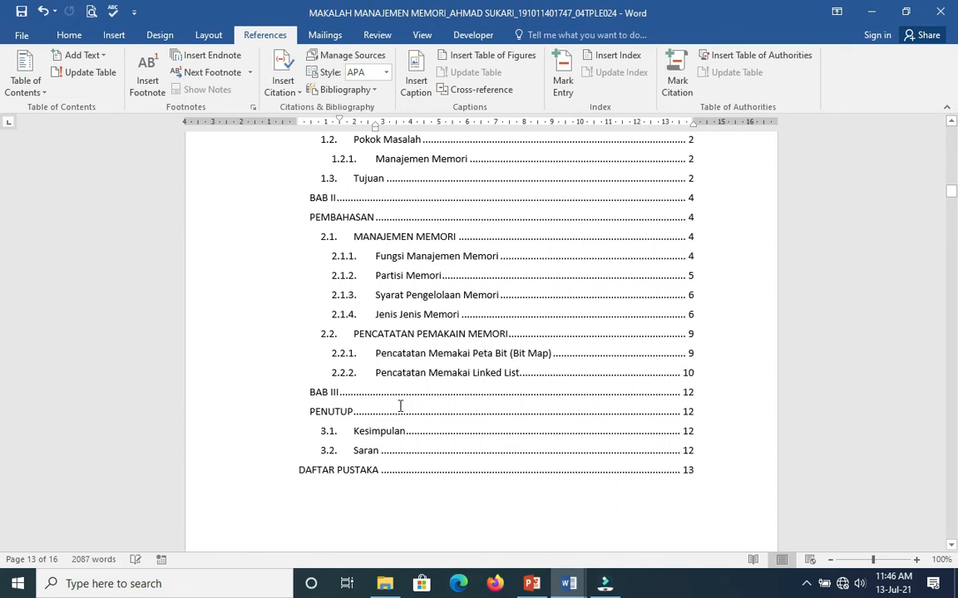